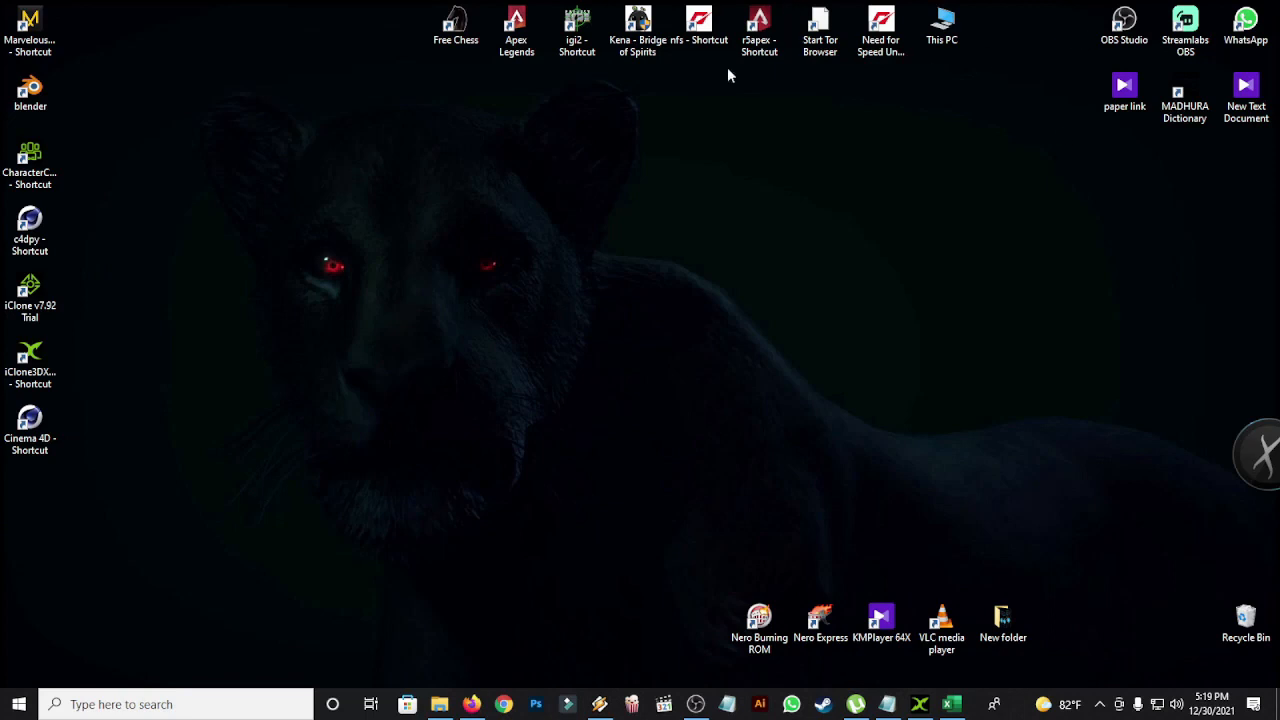
Step: Search Windows for the firewall, open Windows Defender Firewall with Advanced Security, and show its inbound rules
right_click(400, 152)
left_click(463, 190)
left_click(238, 699)
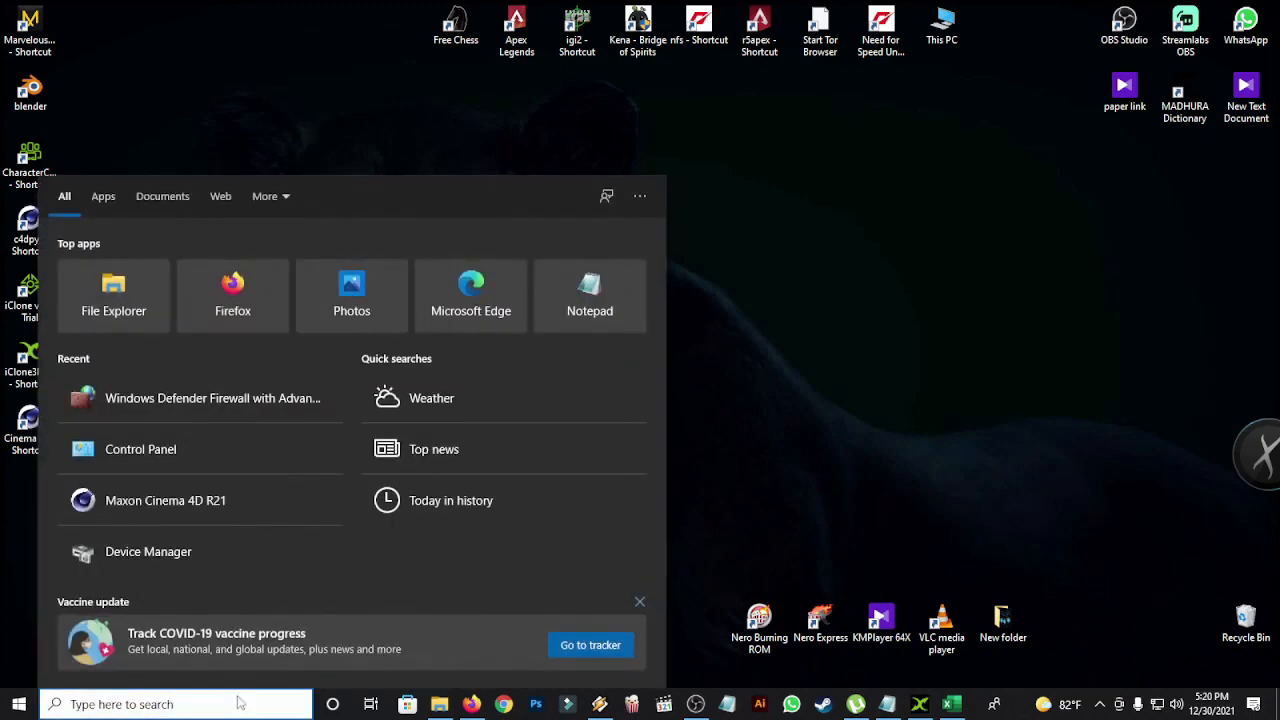
type("f")
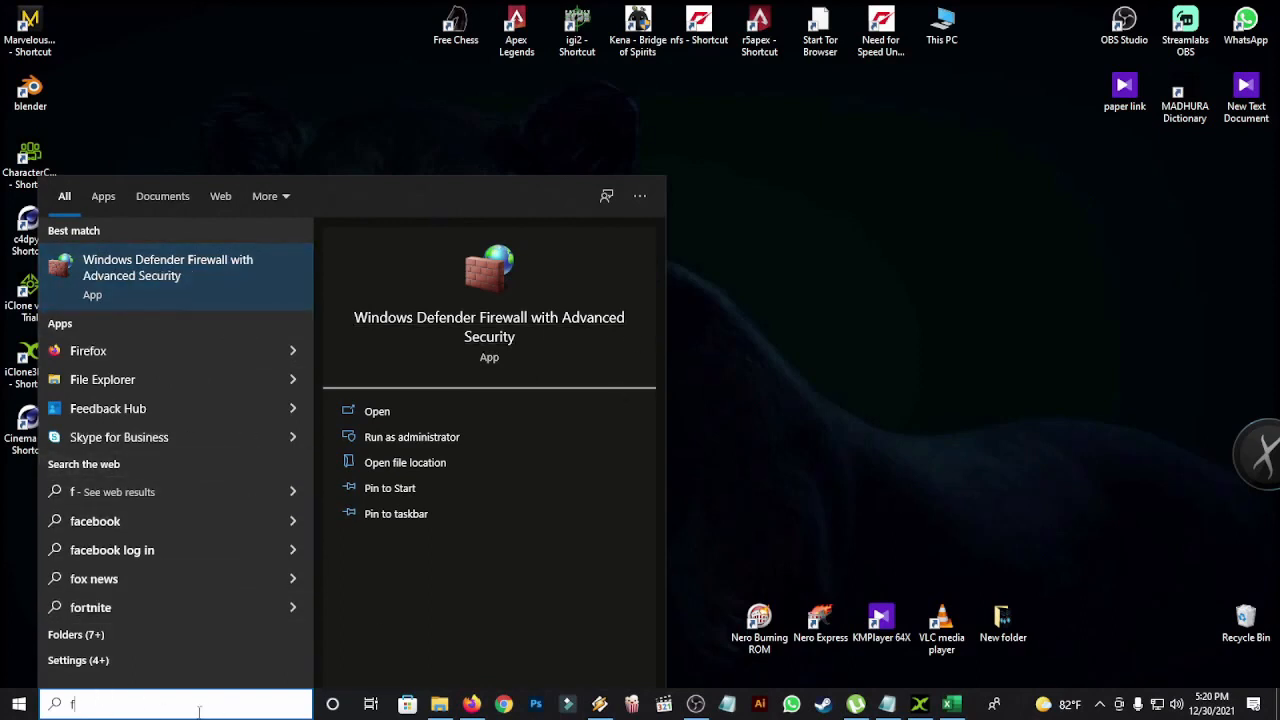
left_click(140, 265)
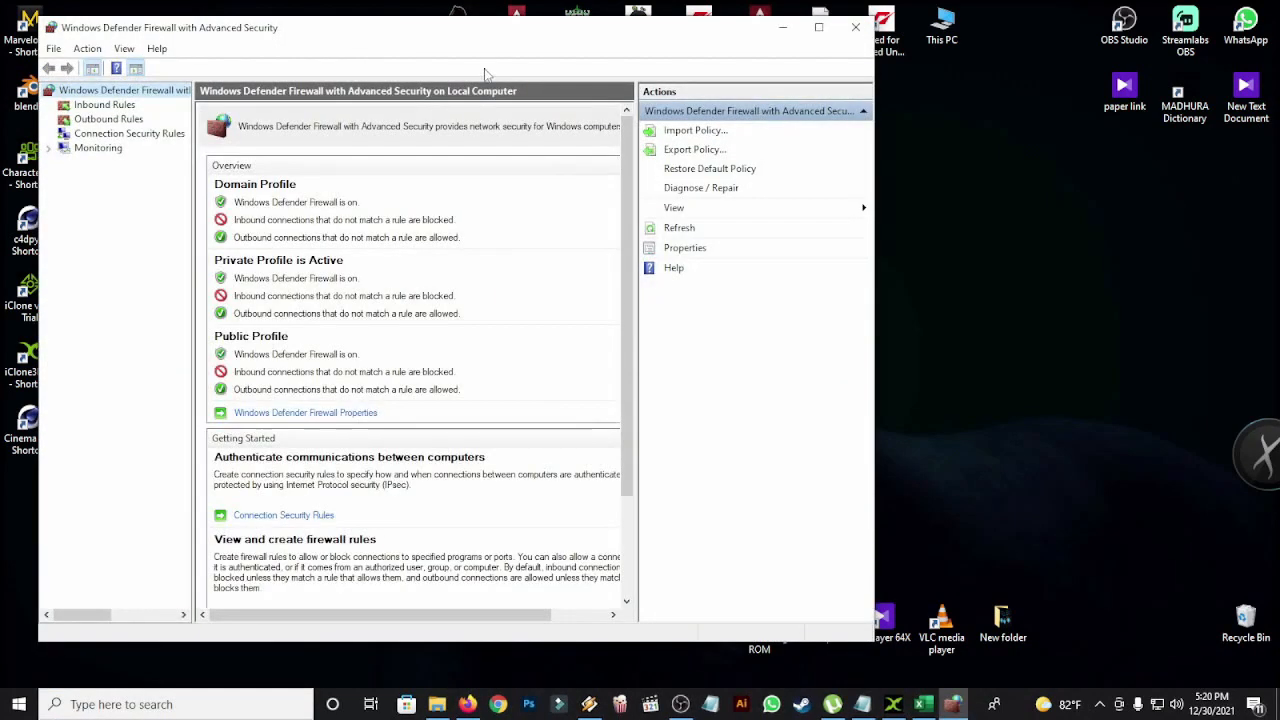
left_click_drag(451, 38, 705, 45)
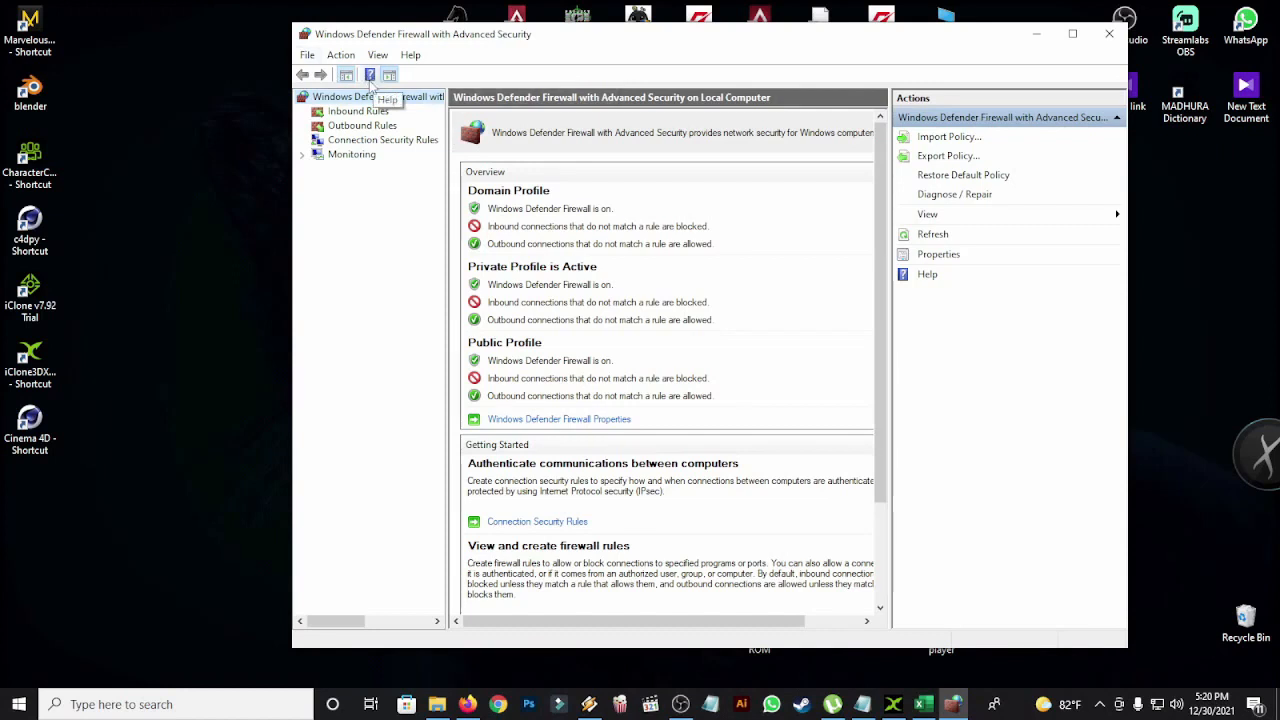
left_click(358, 111)
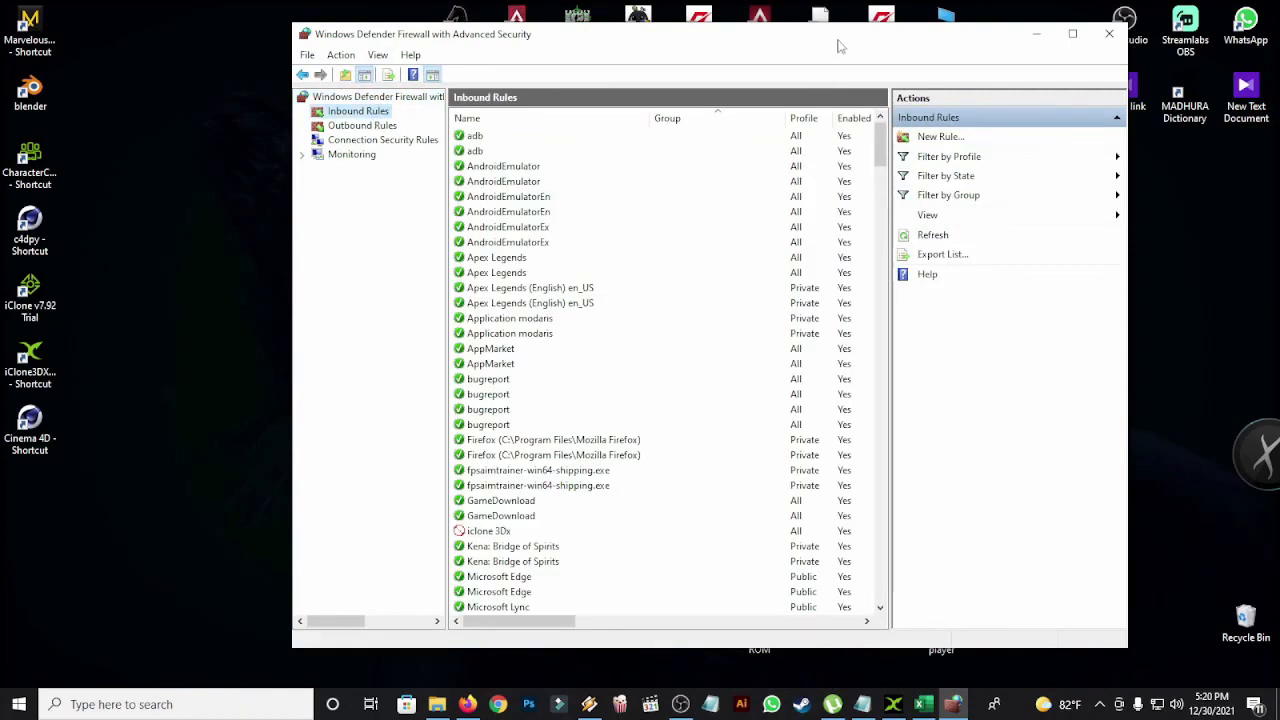
Step: Move the iClone v7.92 Trial shortcut into clear desktop space and start a new inbound rule
left_click_drag(32, 300, 214, 236)
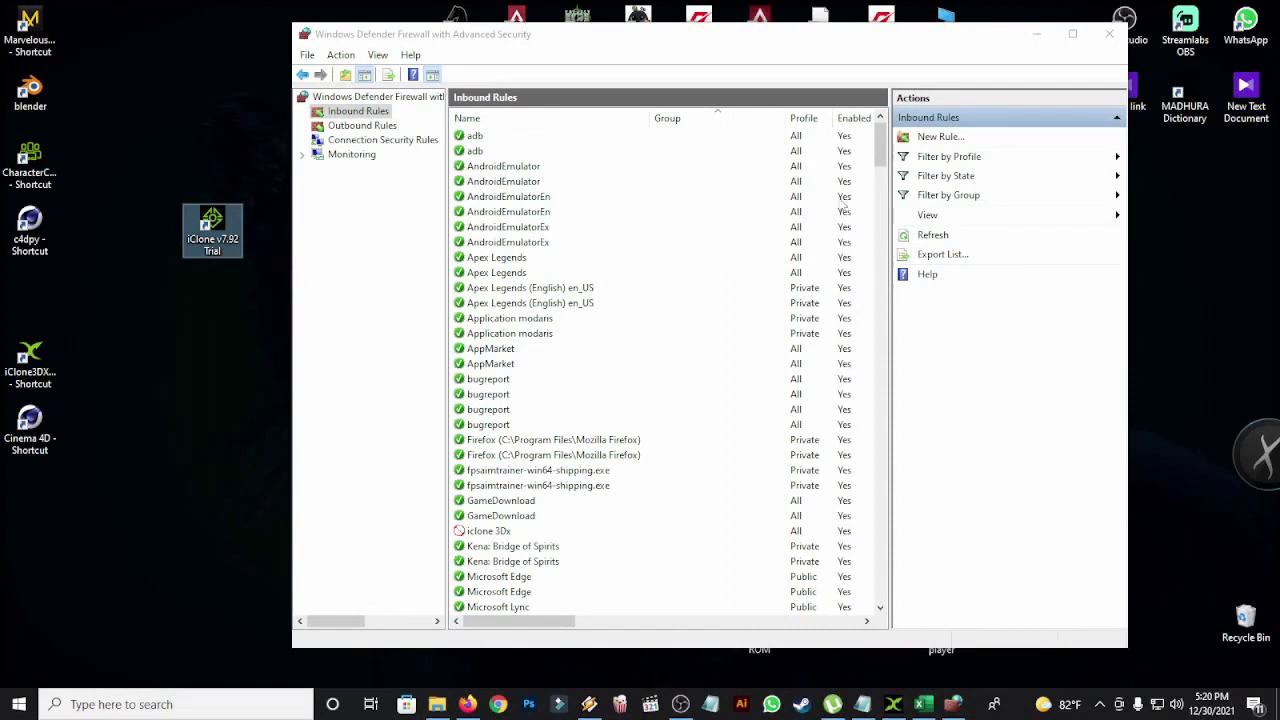
left_click(958, 138)
left_click_drag(437, 182, 777, 65)
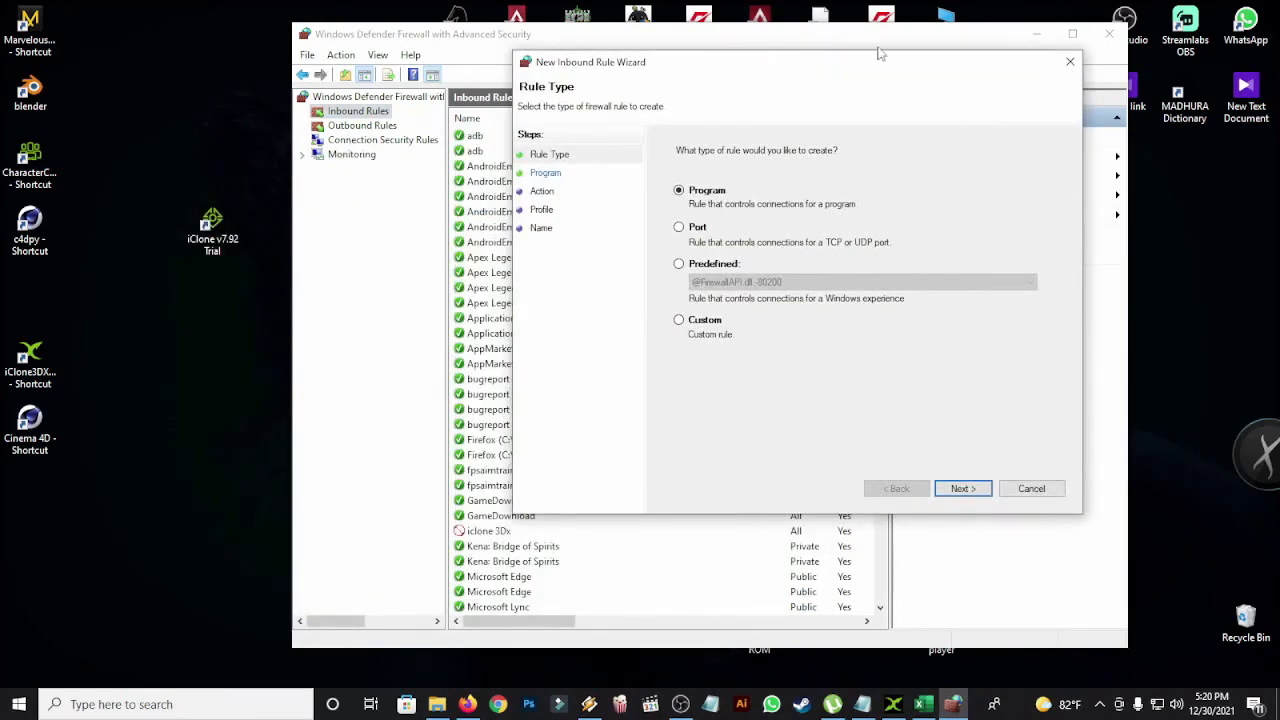
left_click_drag(878, 53, 595, 63)
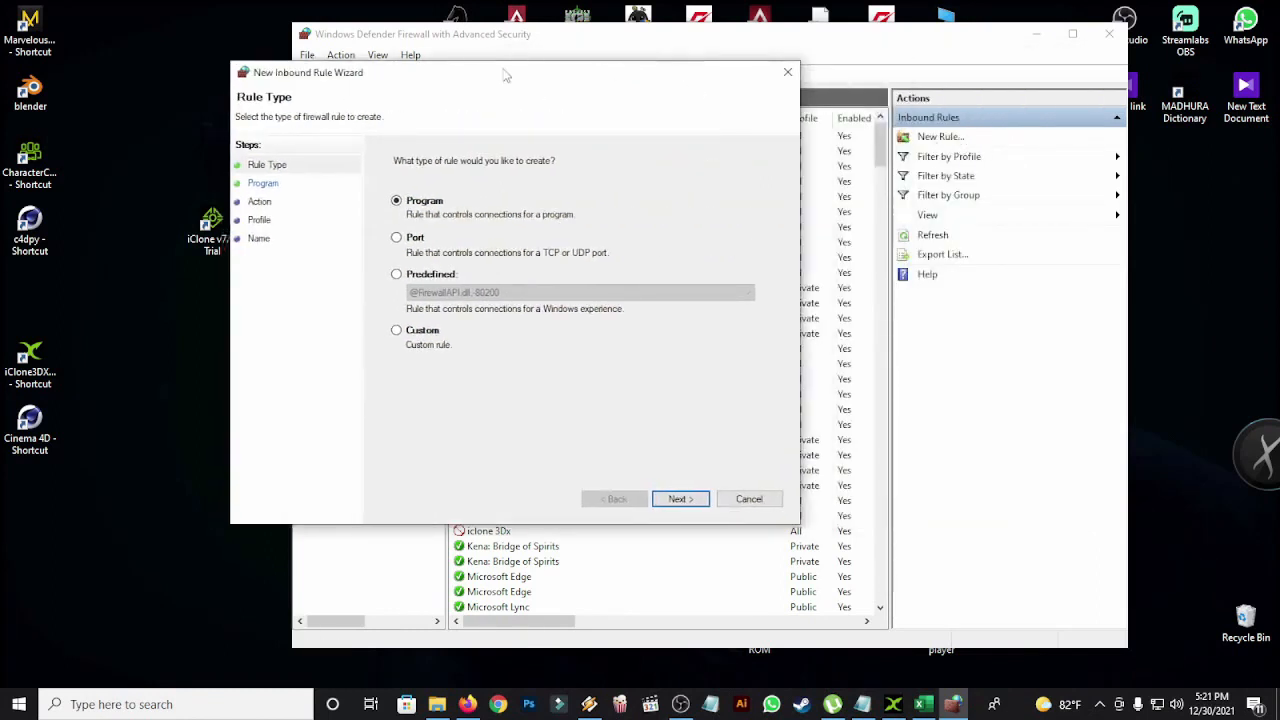
left_click_drag(508, 75, 645, 44)
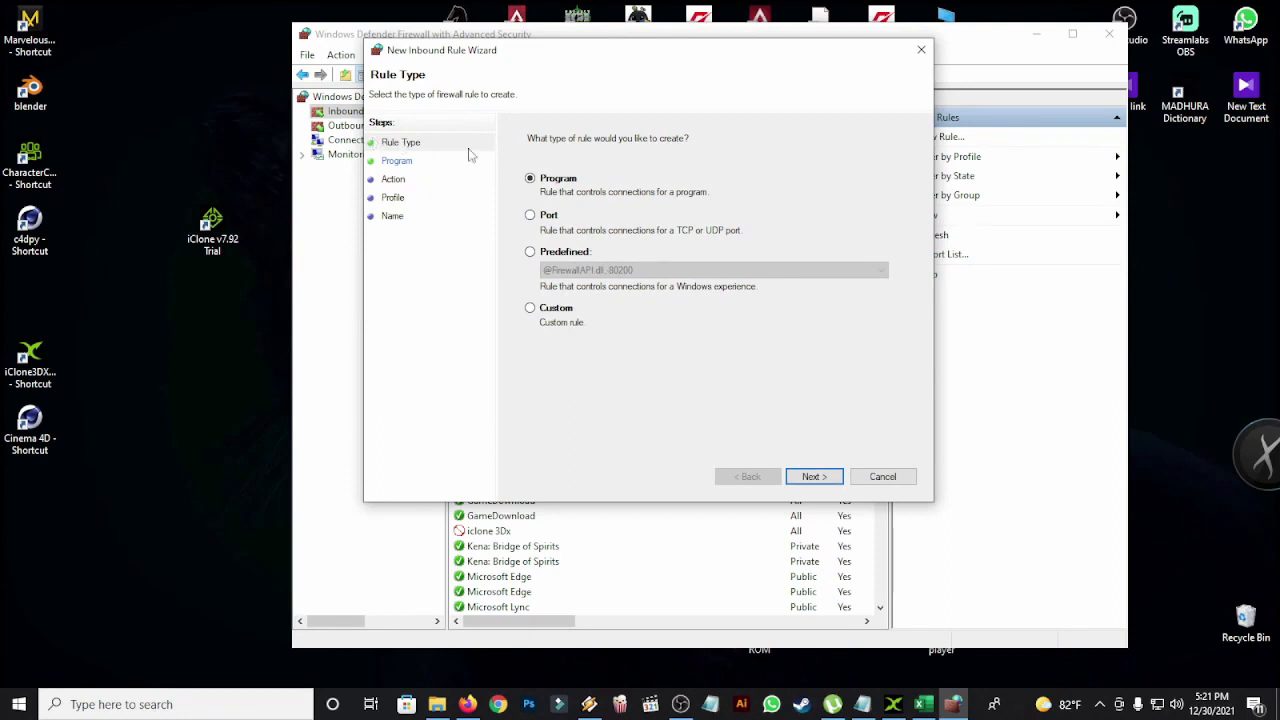
Step: Make the inbound rule a Custom rule limited to a specific program path, and browse for the program
left_click(530, 310)
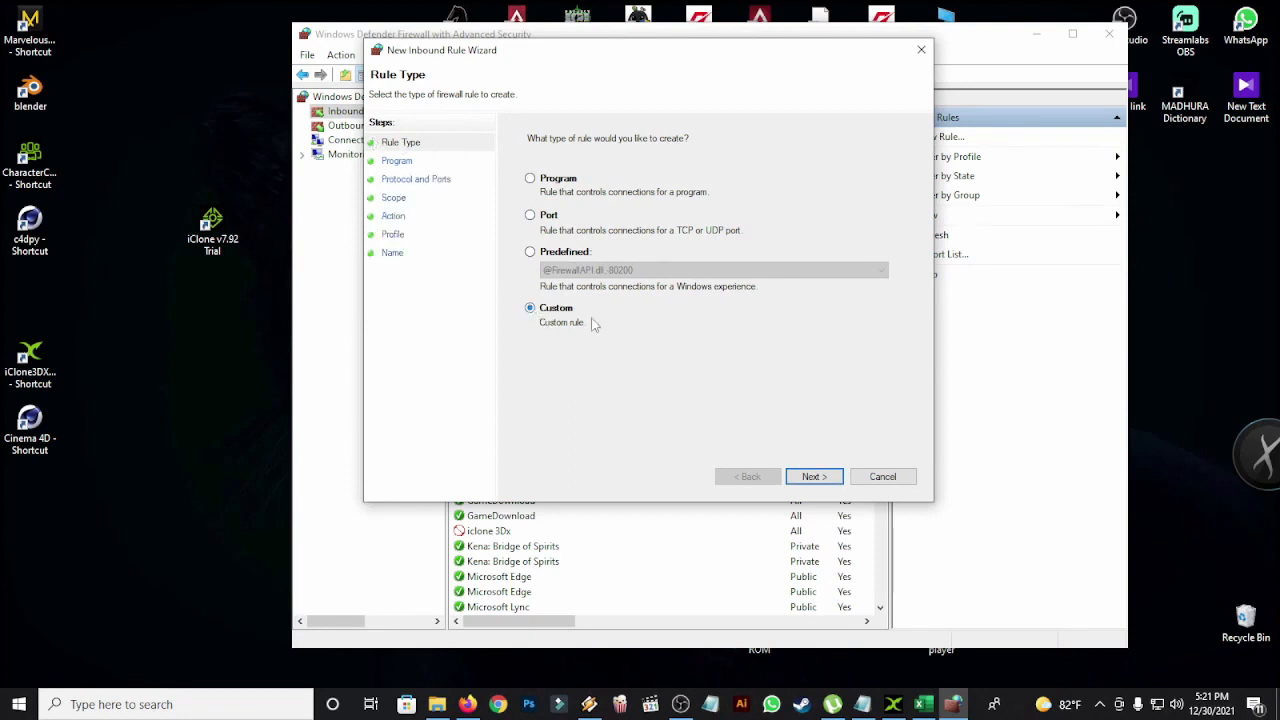
left_click(812, 477)
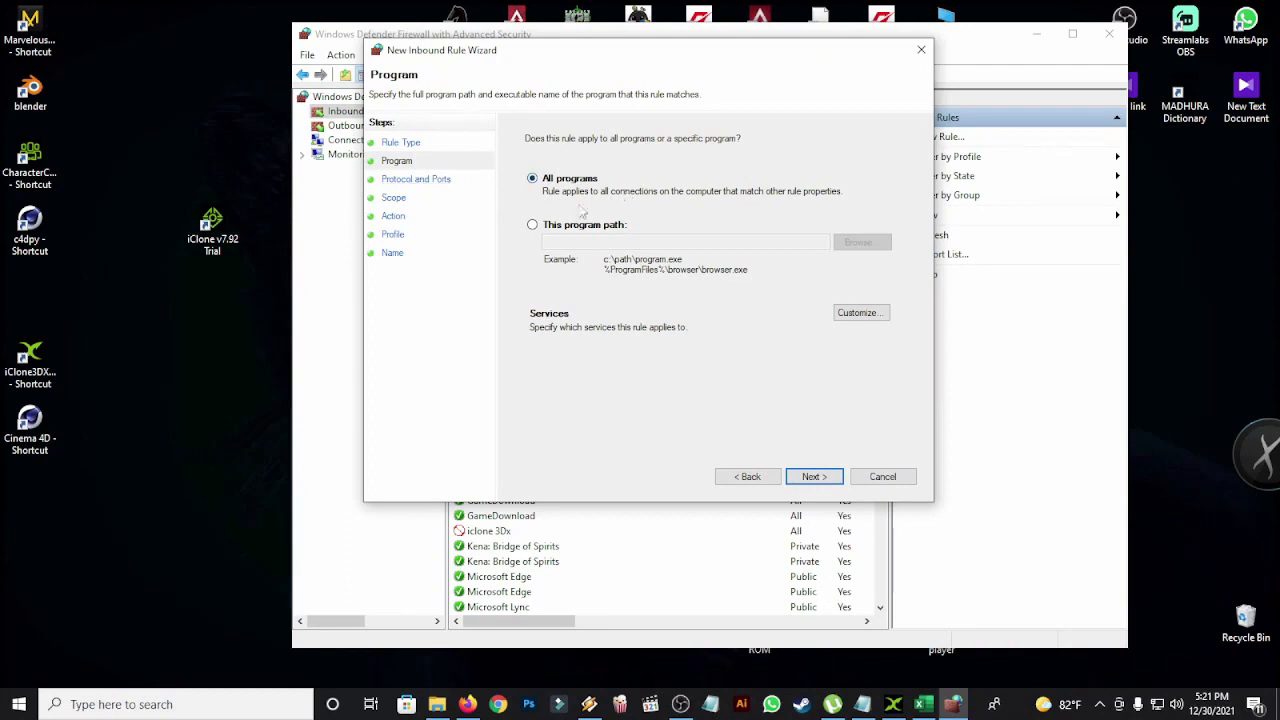
left_click(533, 226)
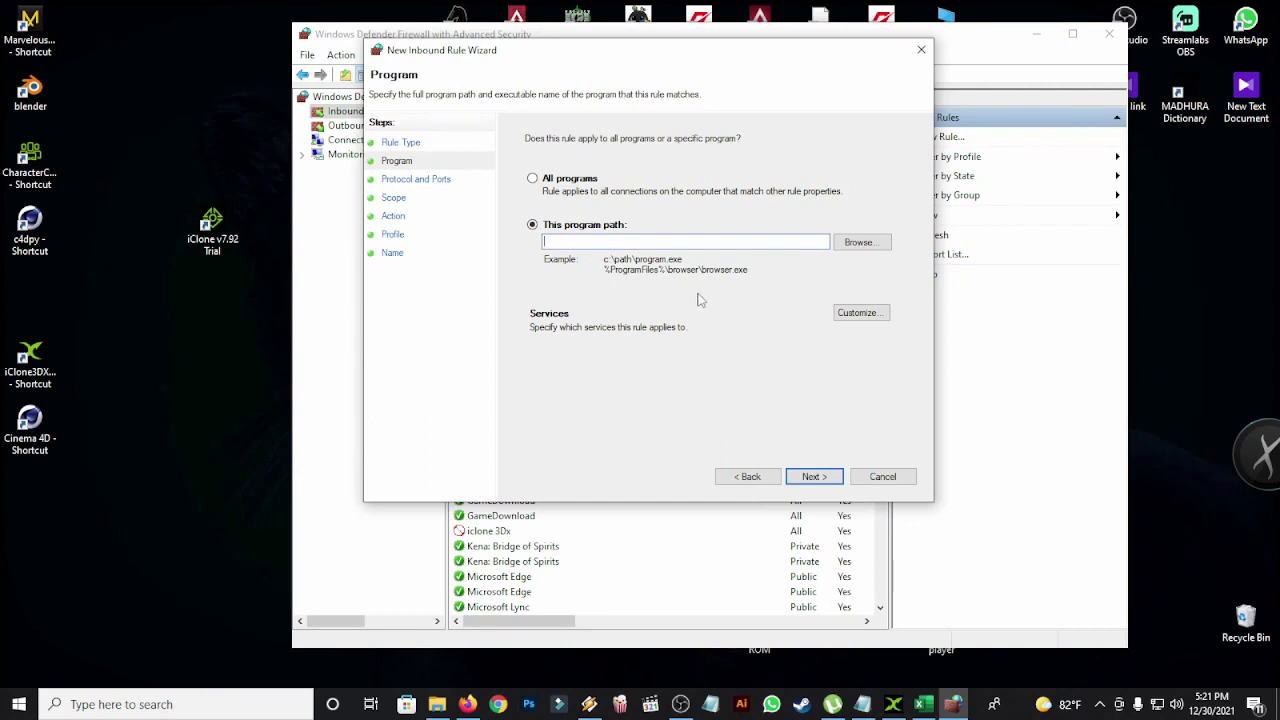
left_click(871, 251)
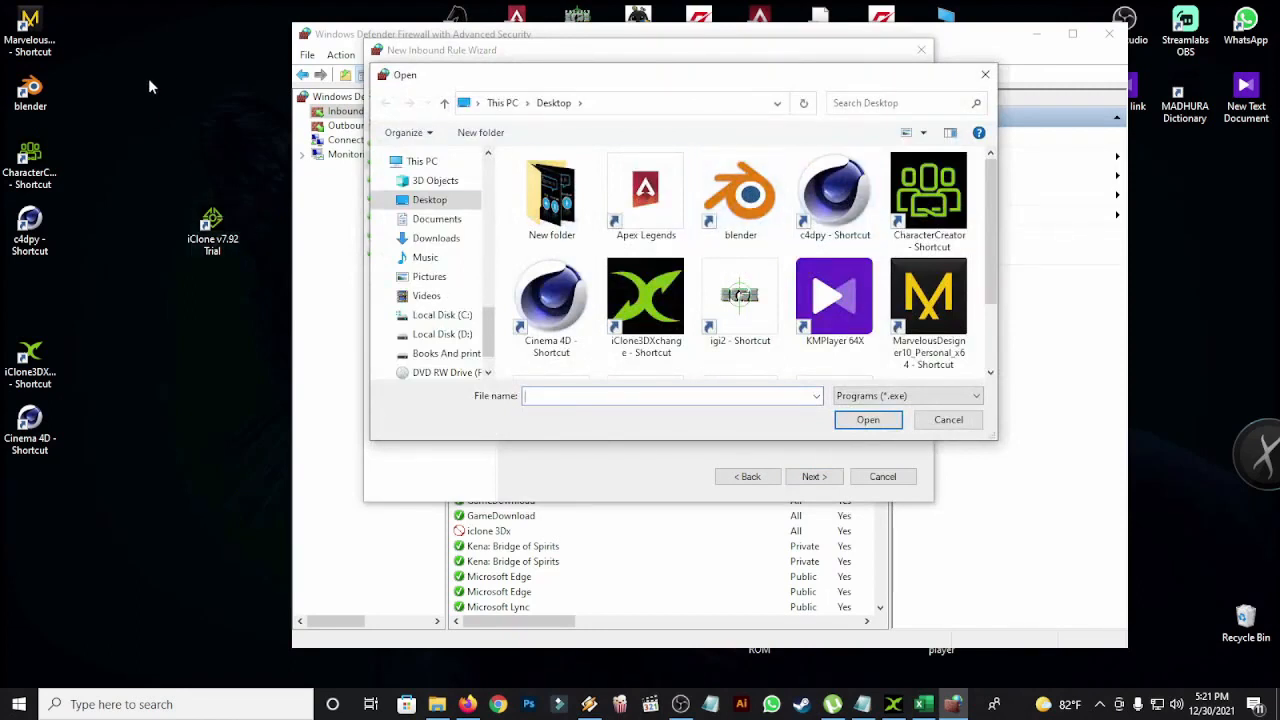
Step: Look through the Desktop folder in the file browser for the iClone program
scroll(758, 240, "down", 1)
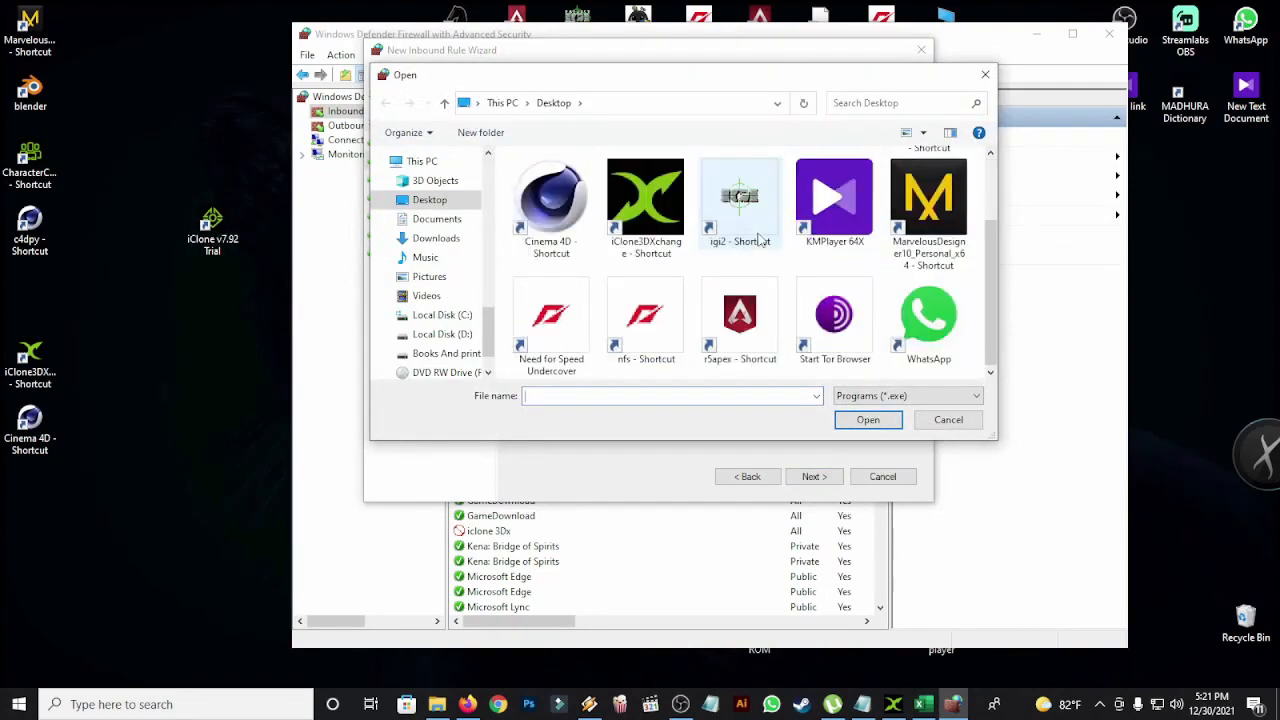
scroll(758, 240, "up", 1)
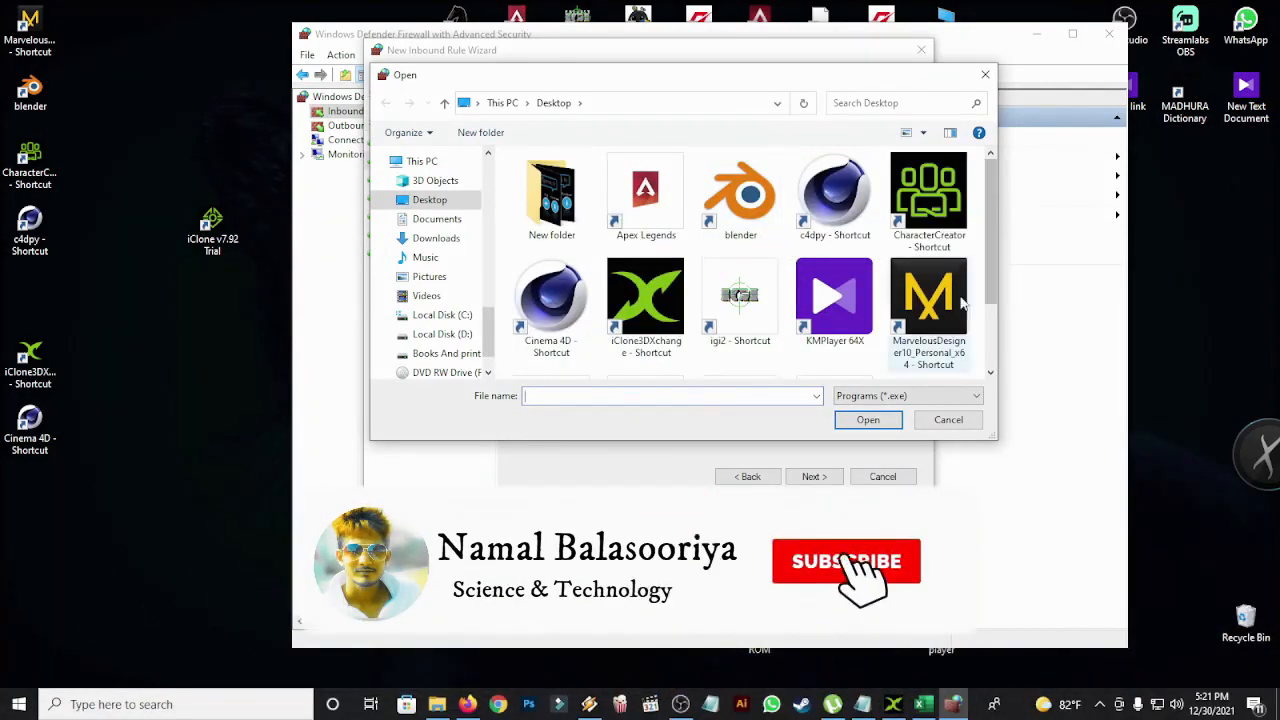
scroll(848, 275, "down", 1)
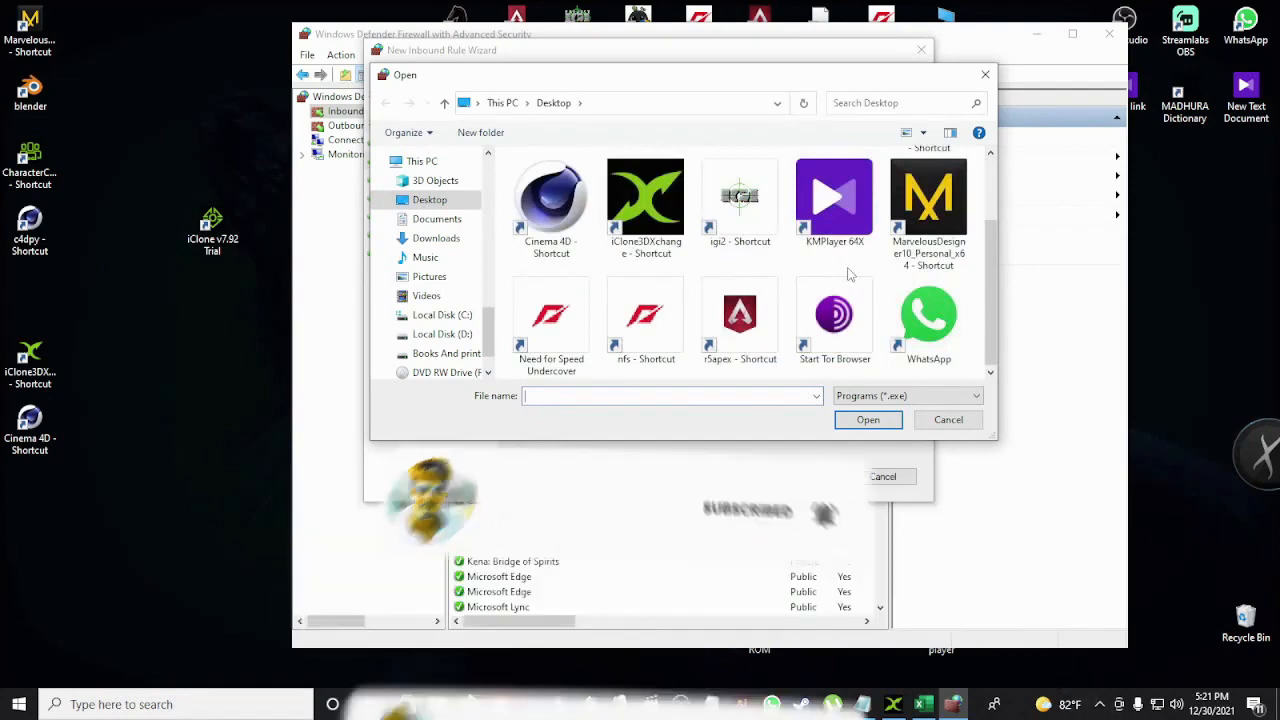
scroll(848, 275, "up", 1)
scroll(790, 260, "down", 1)
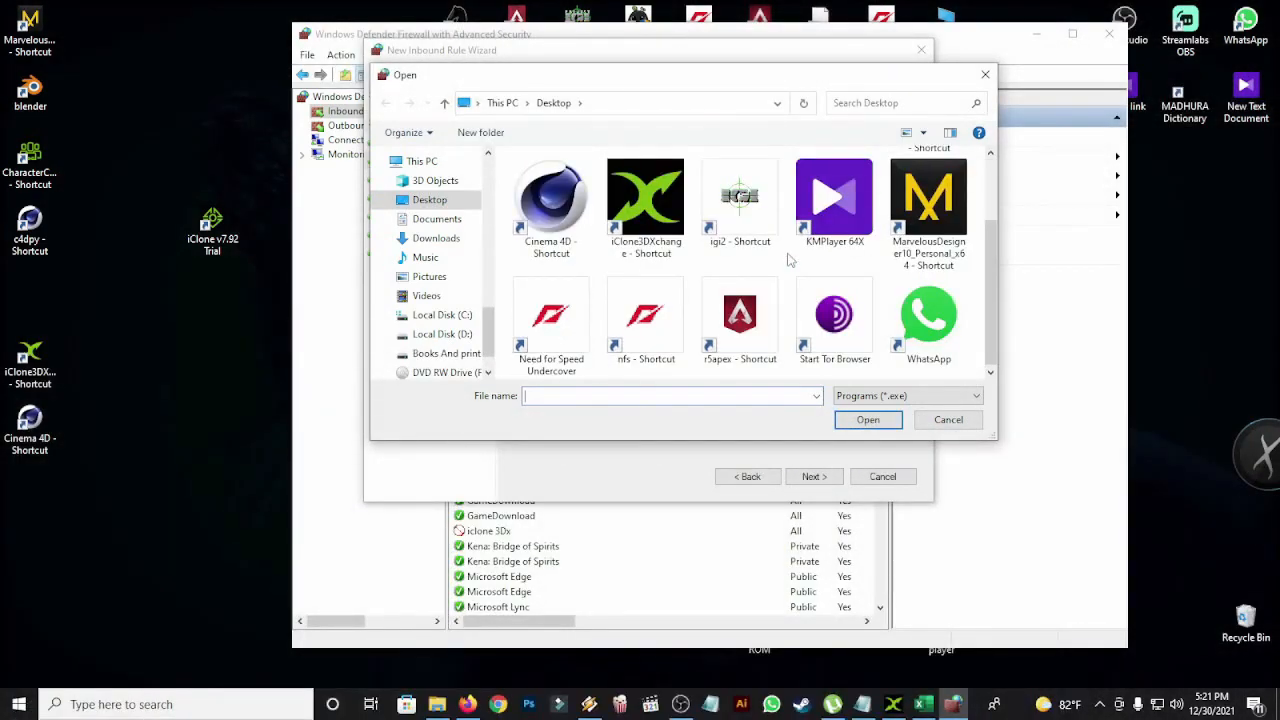
left_click(950, 400)
left_click(950, 400)
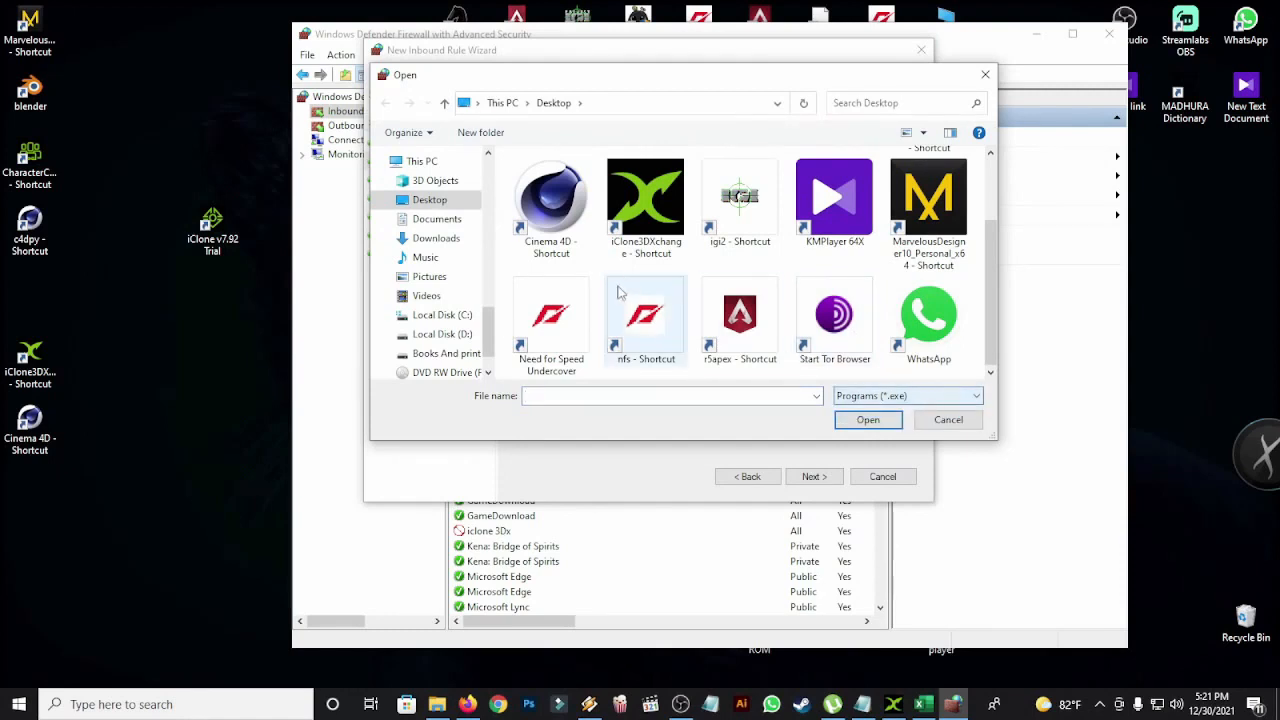
scroll(628, 290, "up", 1)
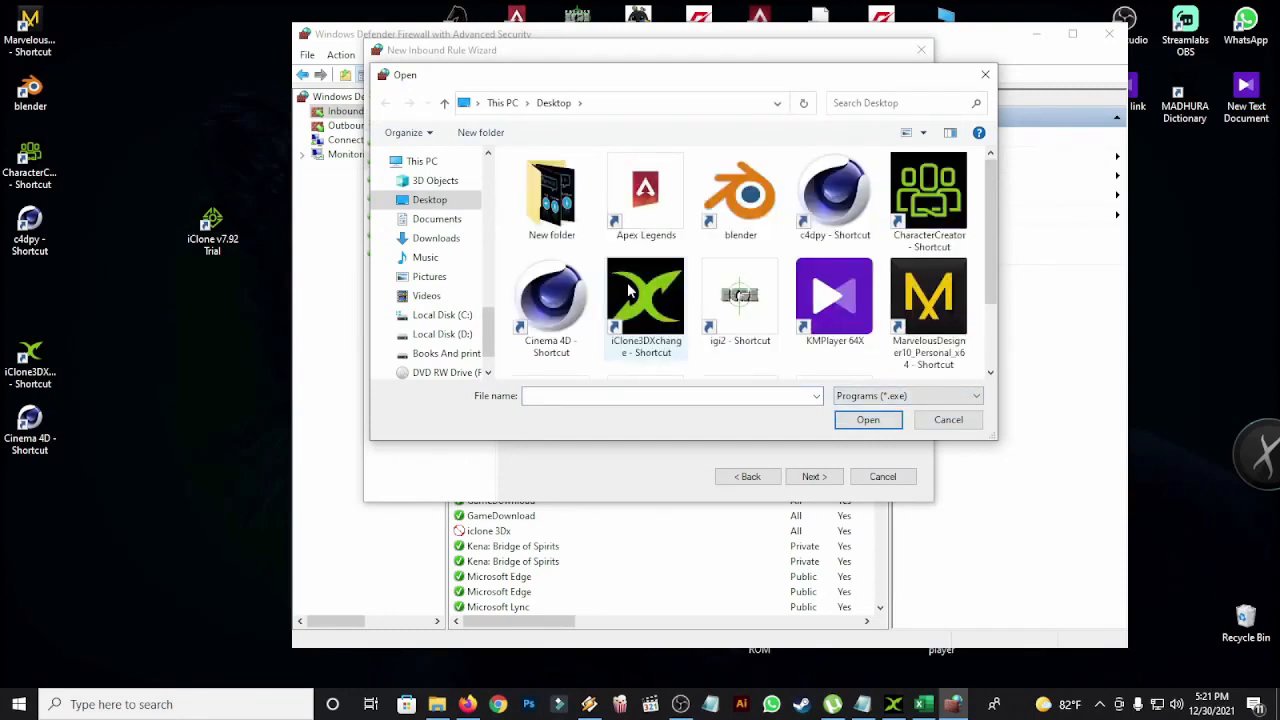
scroll(812, 280, "down", 1)
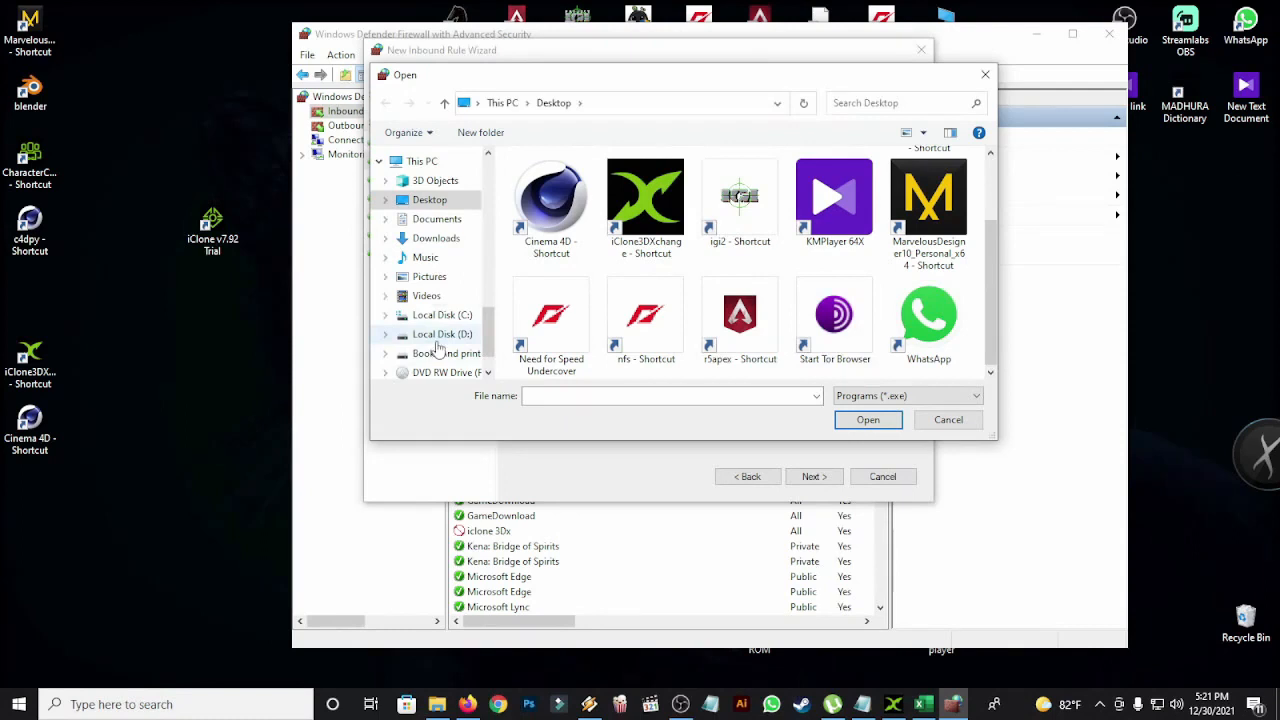
Step: Open the file location of the iClone v7.92 Trial desktop shortcut
right_click(226, 231)
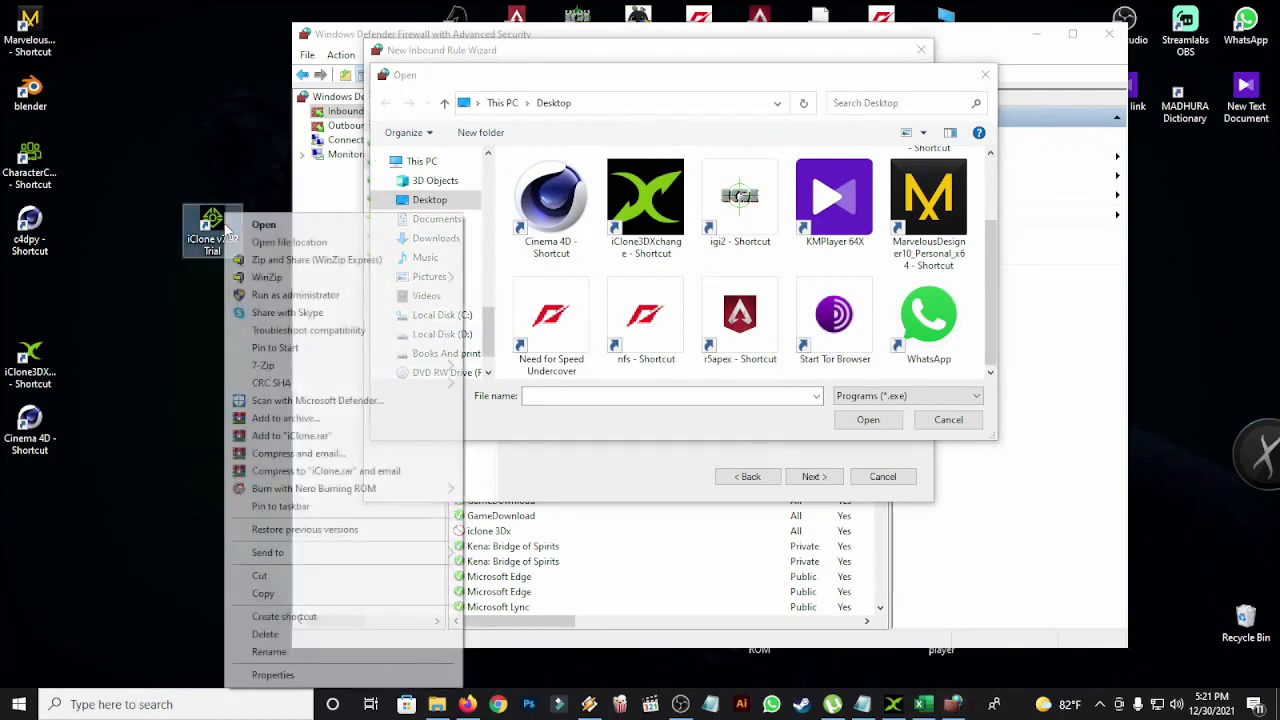
left_click_drag(210, 228, 172, 211)
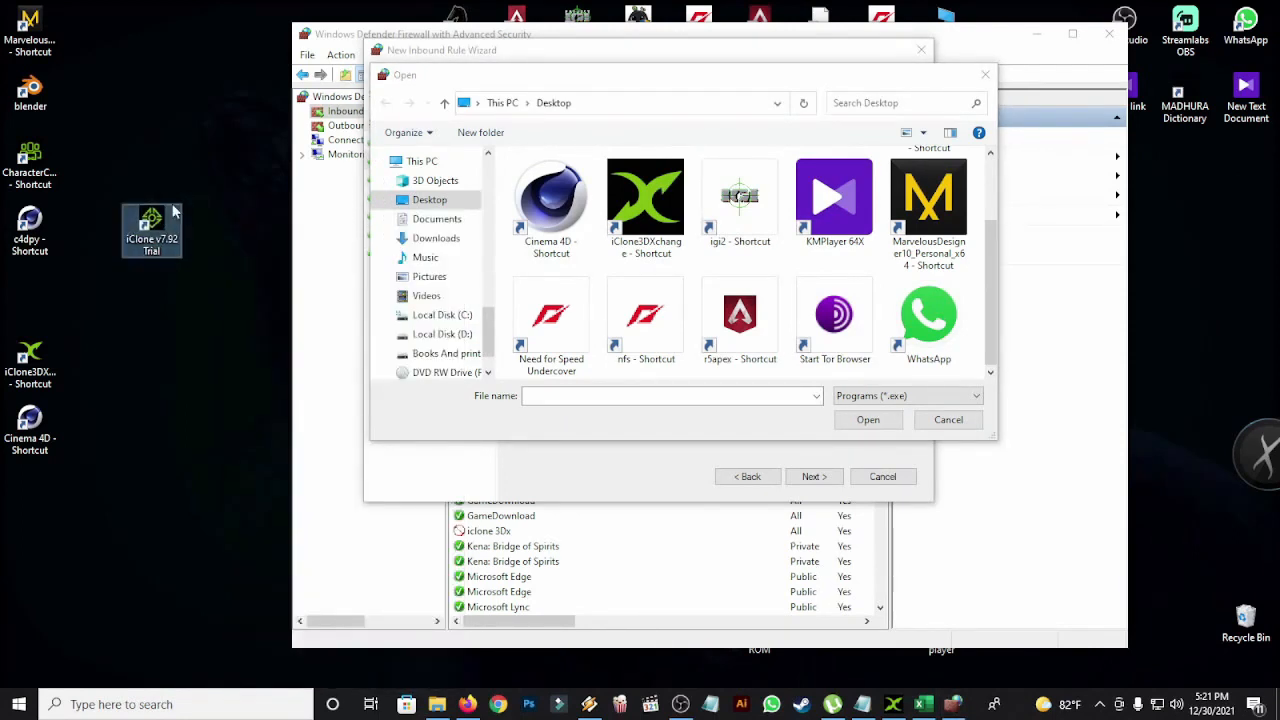
right_click(160, 215)
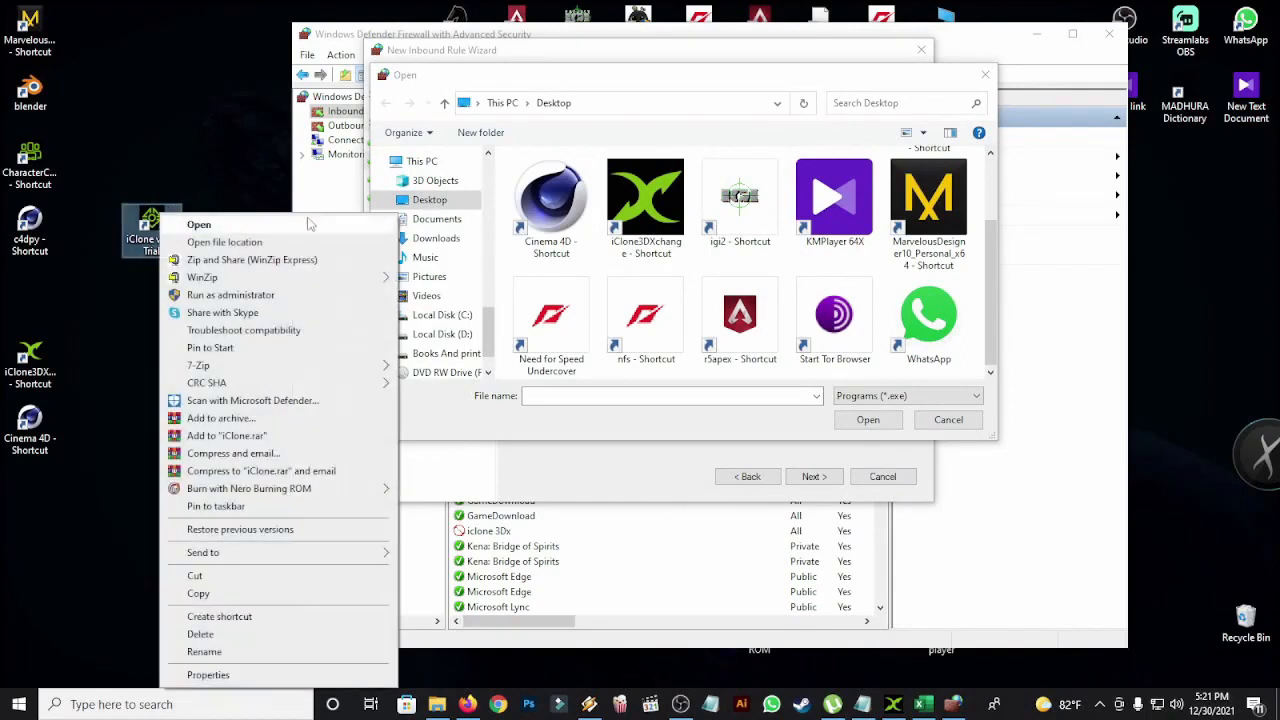
left_click(251, 245)
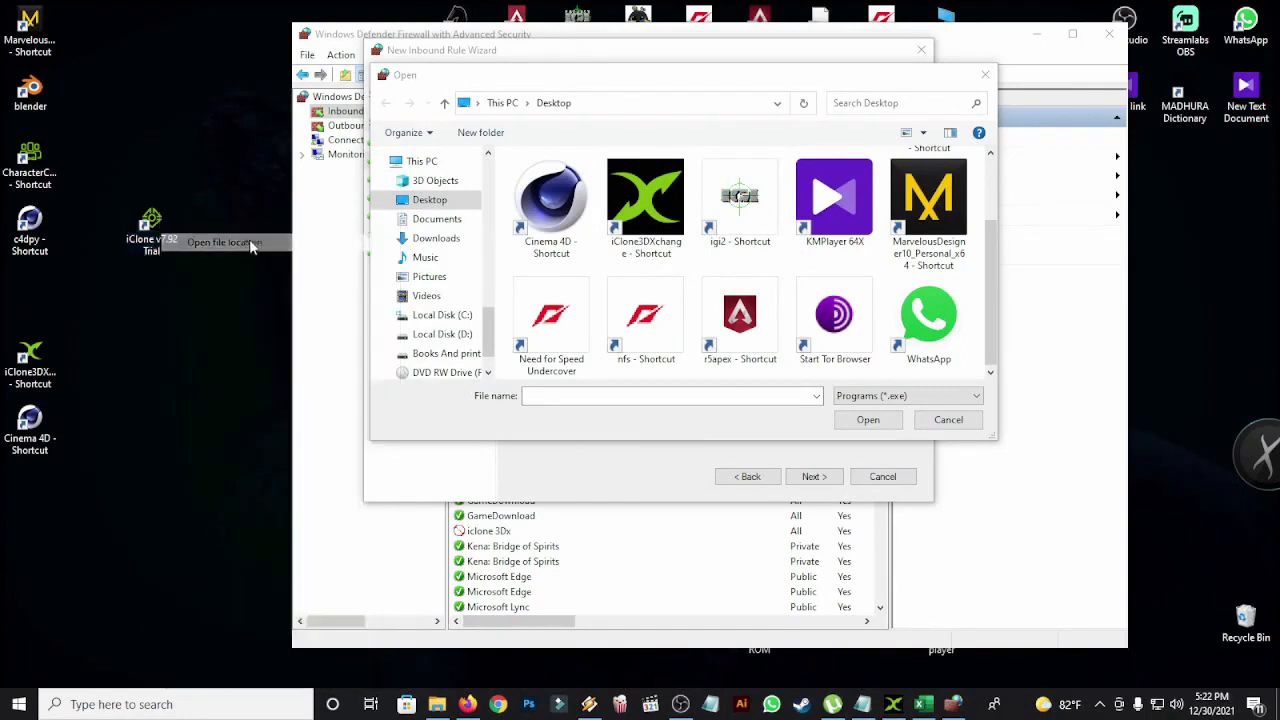
Step: Copy the full path of the iClone Bin64 folder and minimize the folder window
left_click_drag(1039, 134, 410, 137)
left_click(472, 129)
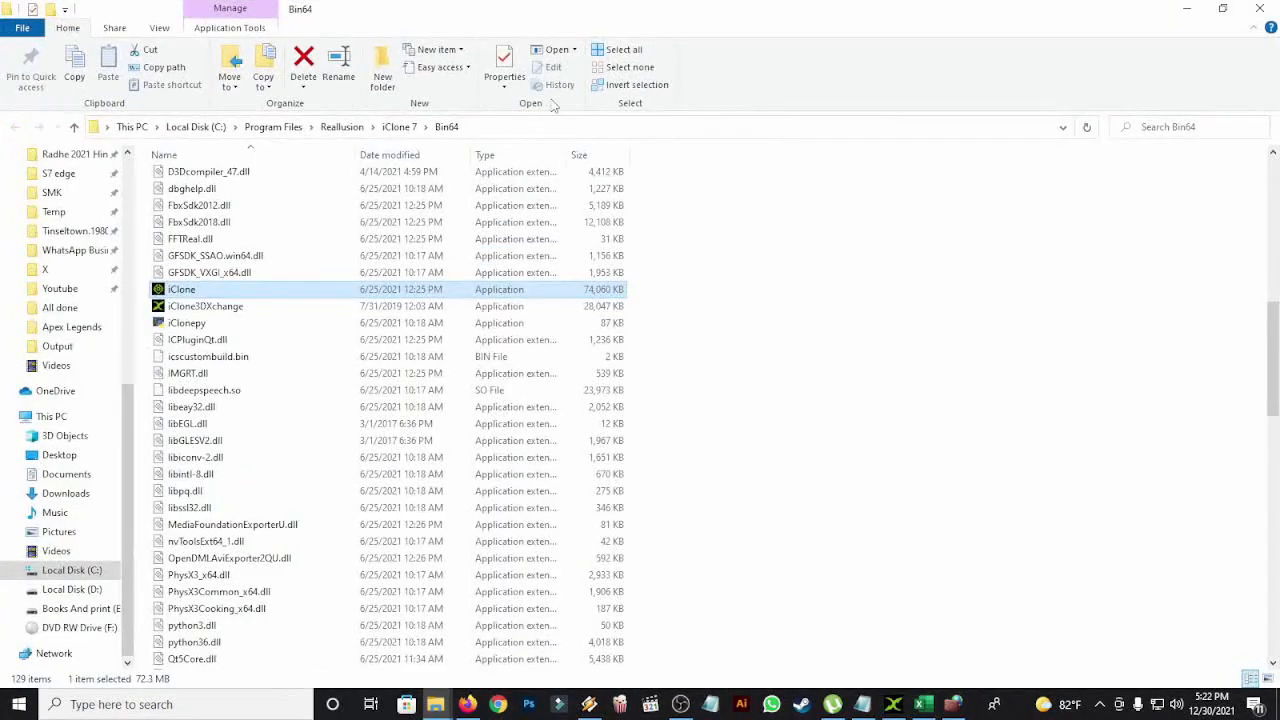
left_click(541, 129)
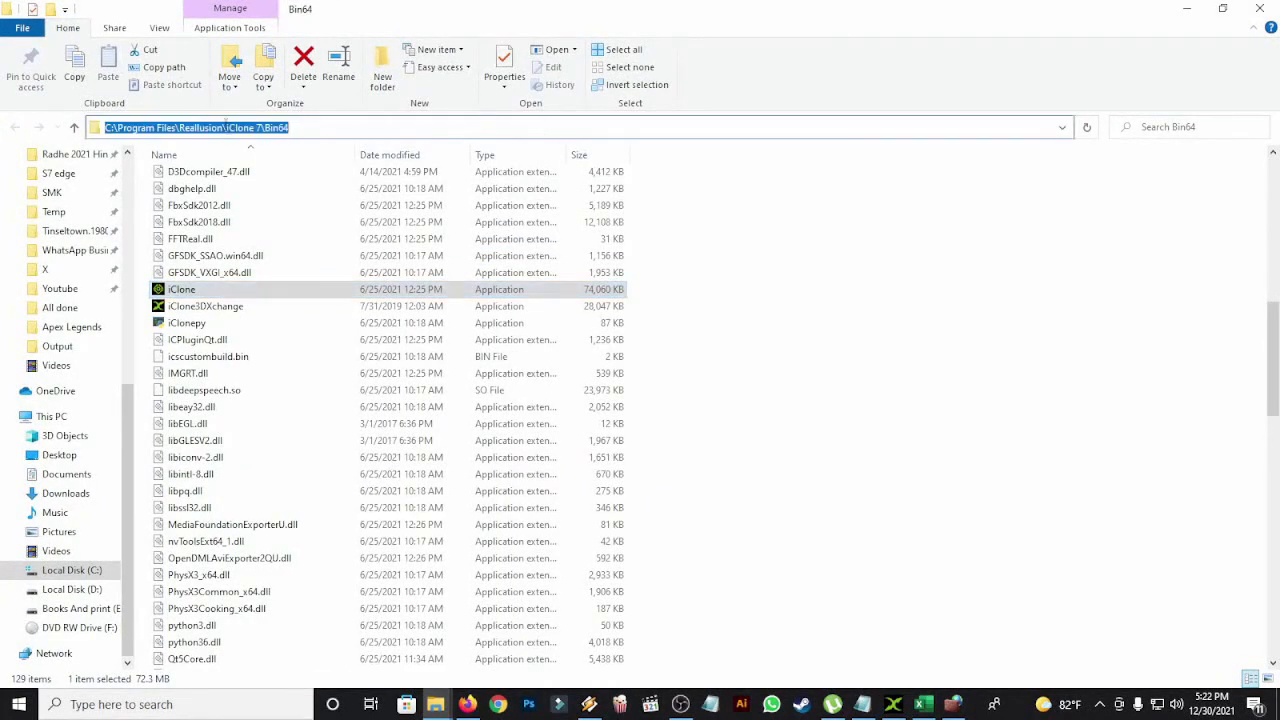
right_click(229, 130)
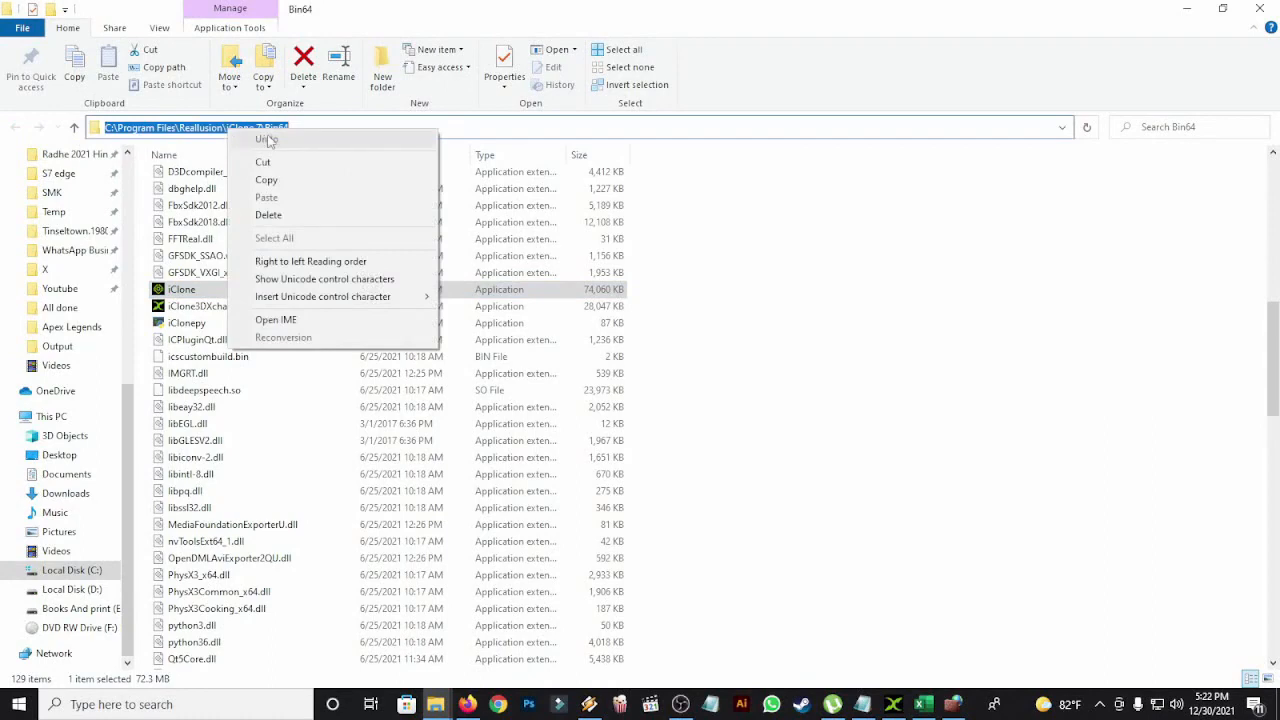
left_click(295, 180)
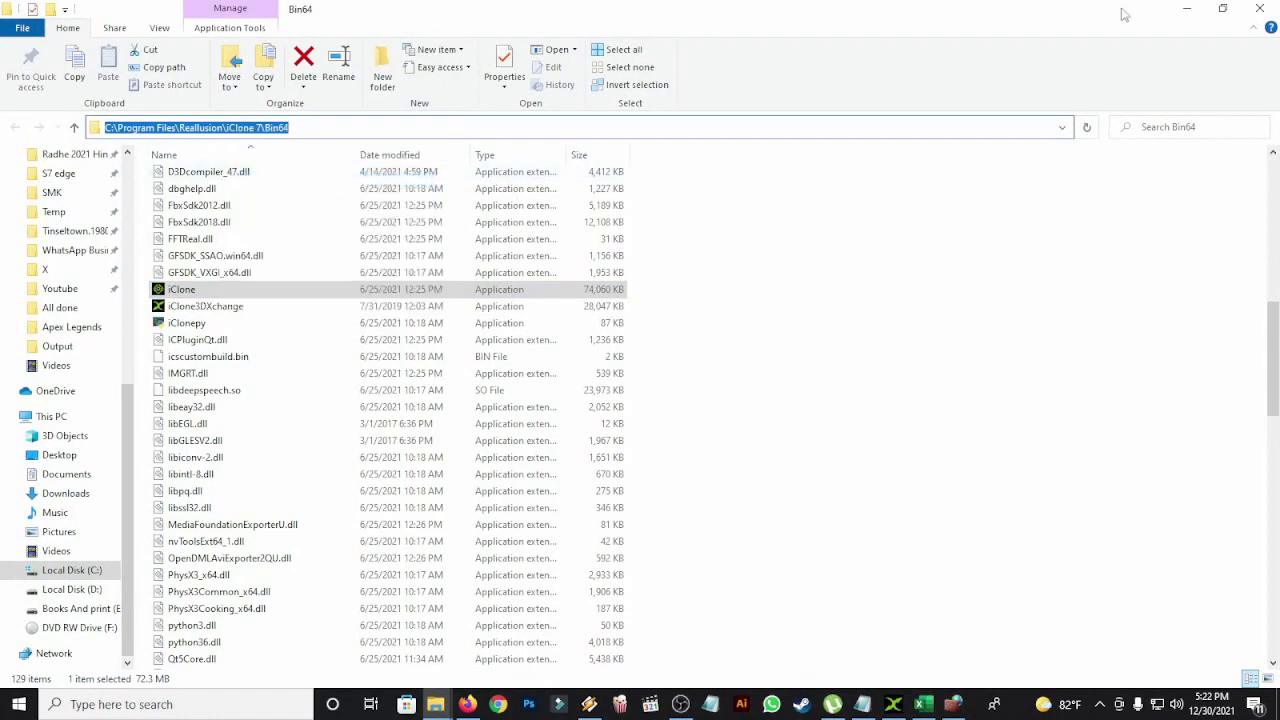
left_click(1187, 8)
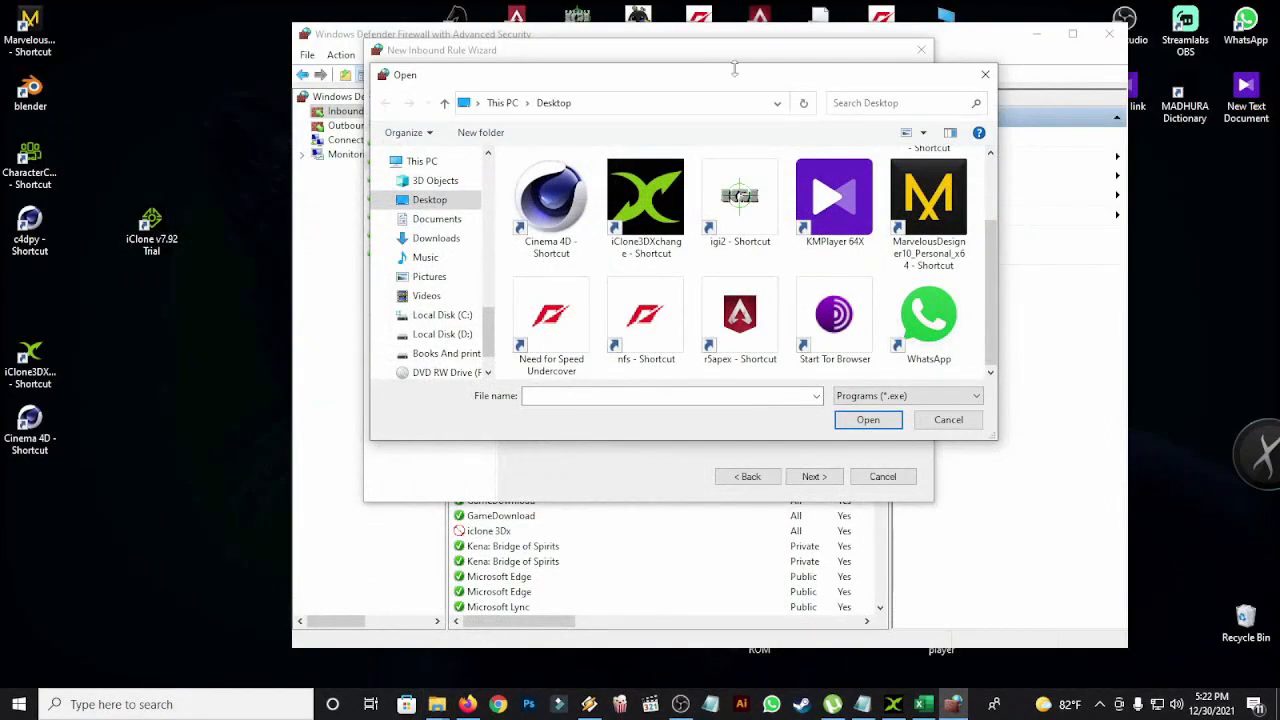
Step: Paste the copied path C:\Program Files\Reallusion\iClone 7\Bin64 into the Open dialog and go to that folder
left_click_drag(734, 77, 666, 115)
left_click(568, 142)
right_click(568, 140)
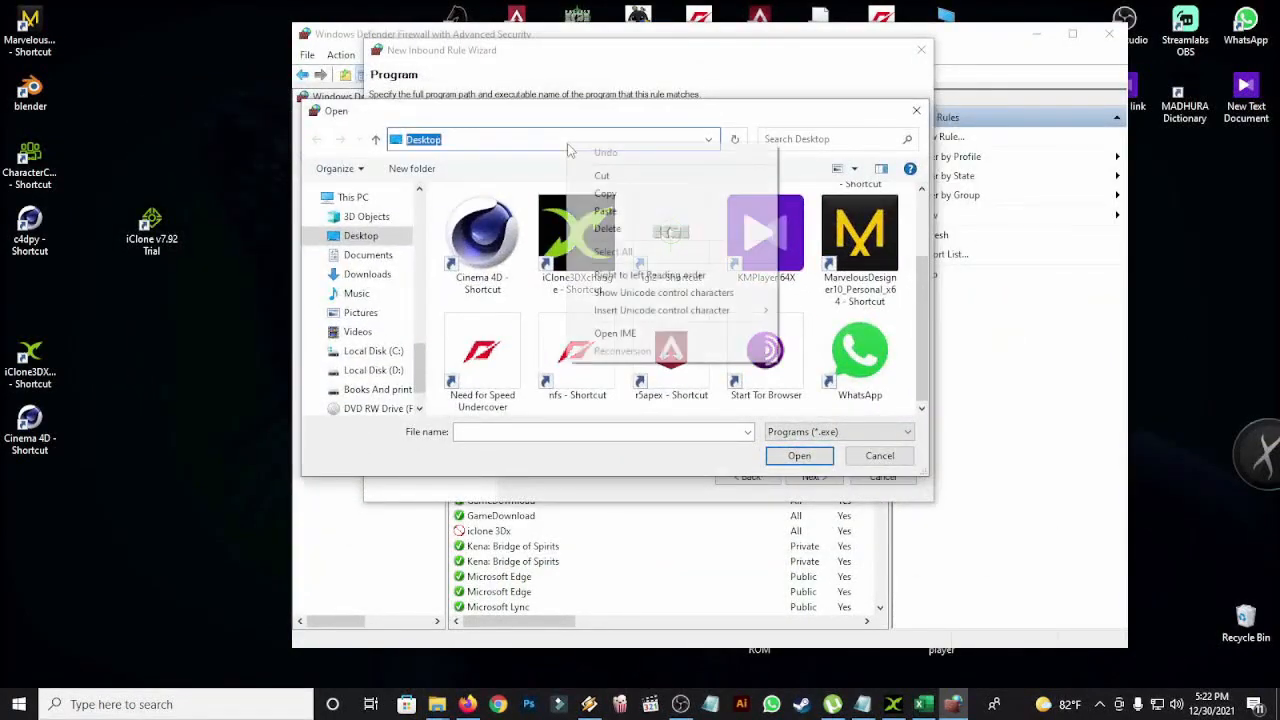
left_click(640, 210)
left_click(737, 141)
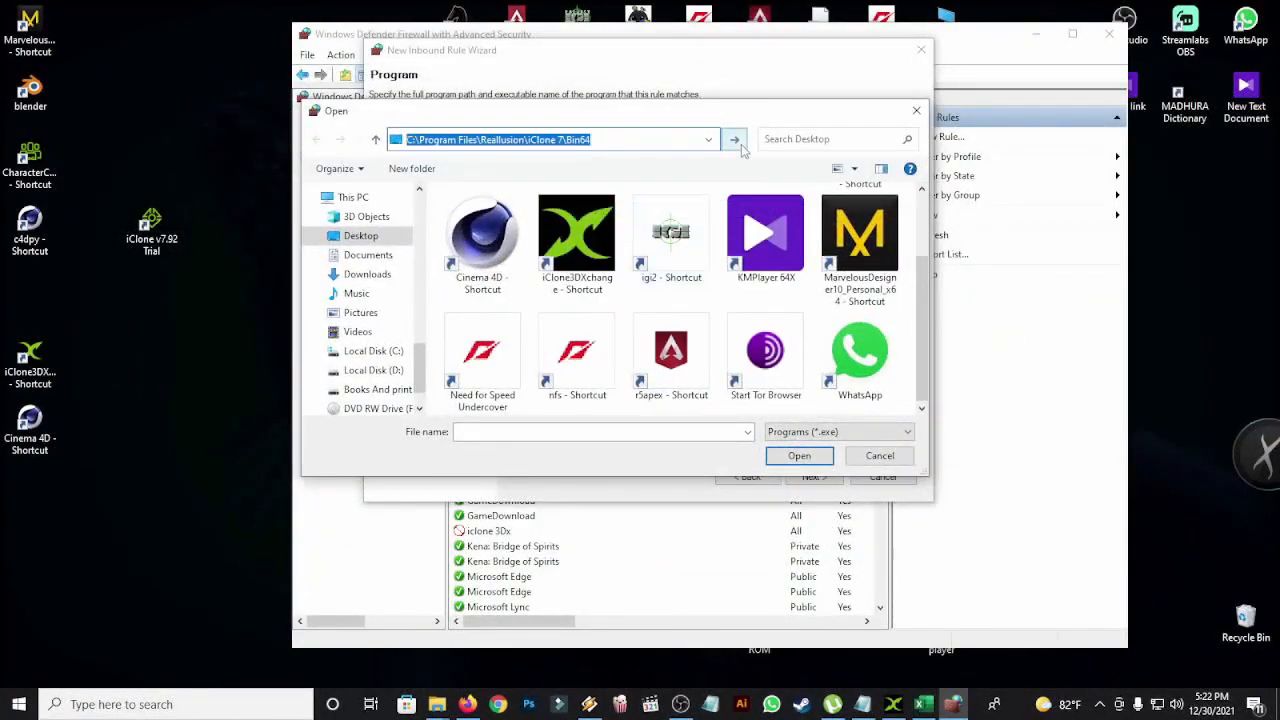
Step: Choose the iClone application as the rule's program and continue to the protocol and ports settings
scroll(605, 279, "down", 6)
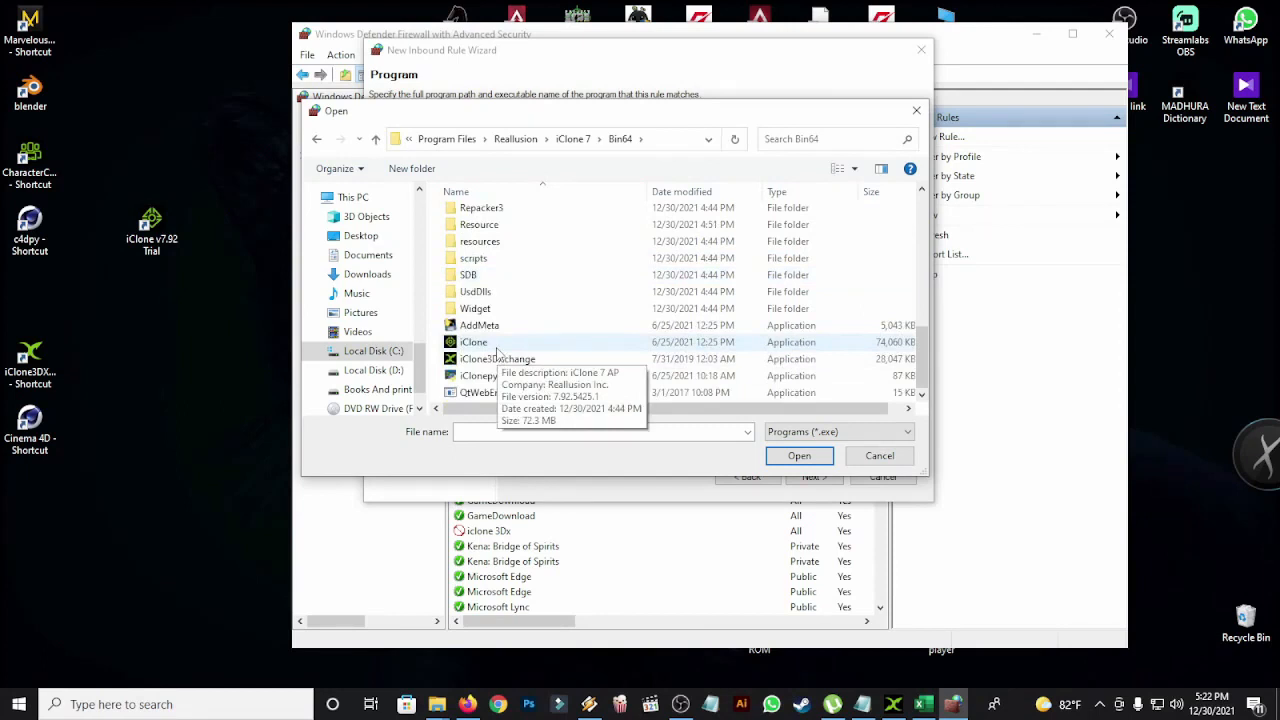
left_click(497, 346)
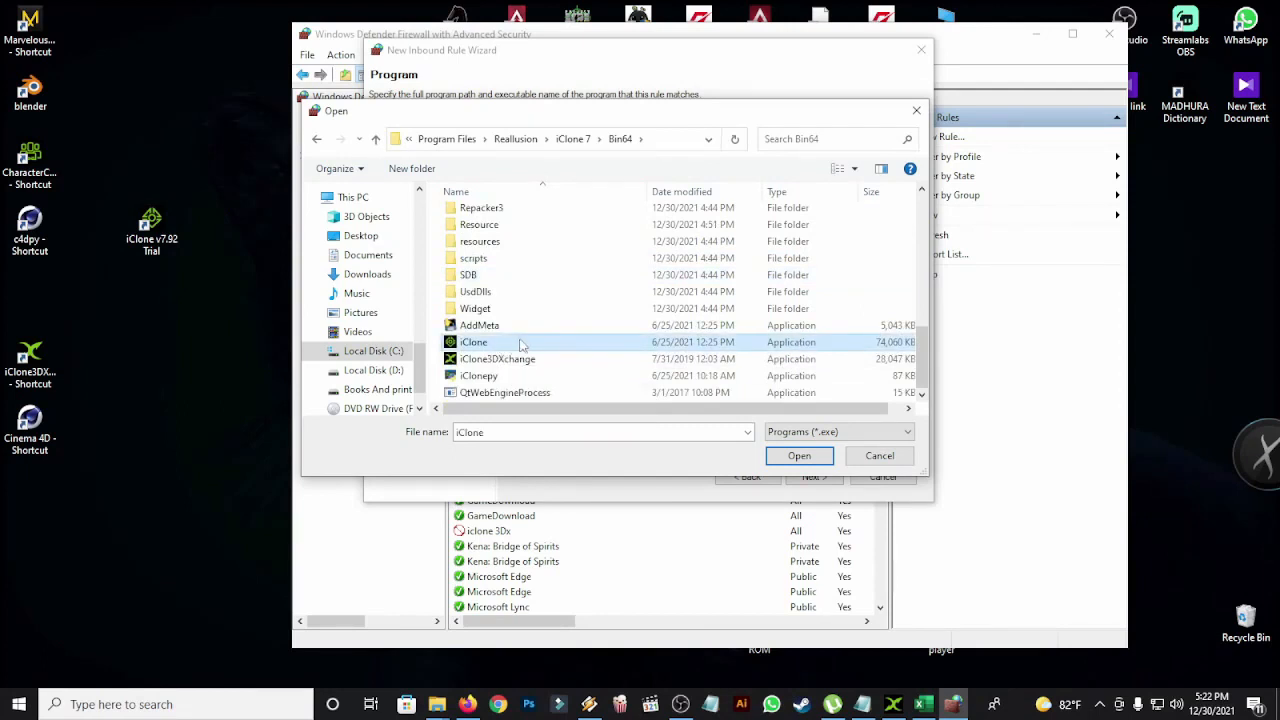
left_click(799, 457)
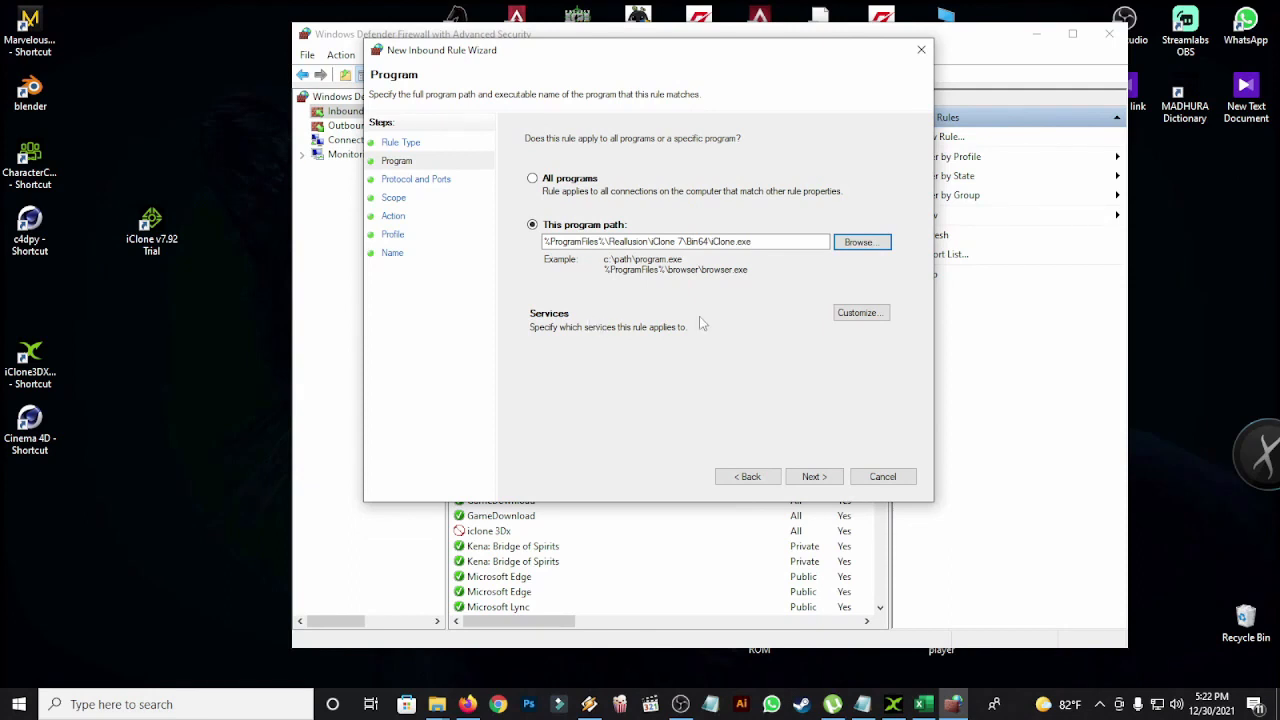
left_click(812, 477)
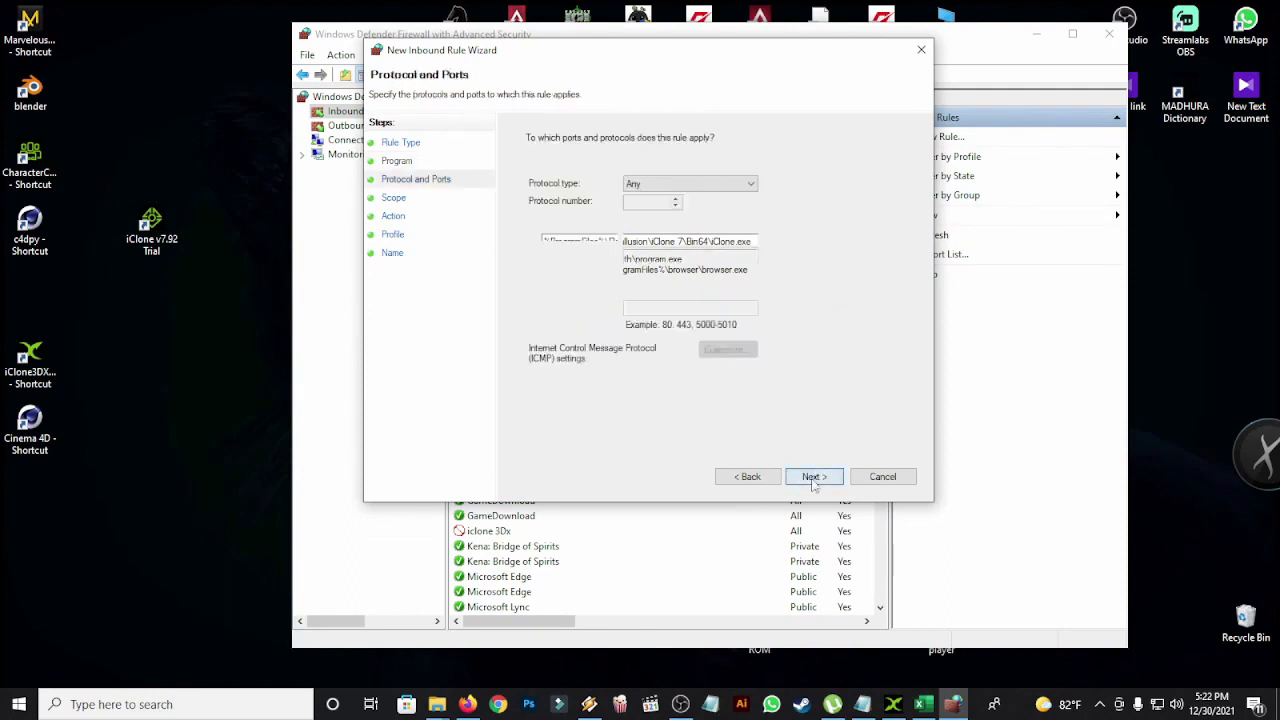
Step: Keep the inbound rule's default protocol and IP address scope, and set its action to Block the connection
left_click(814, 477)
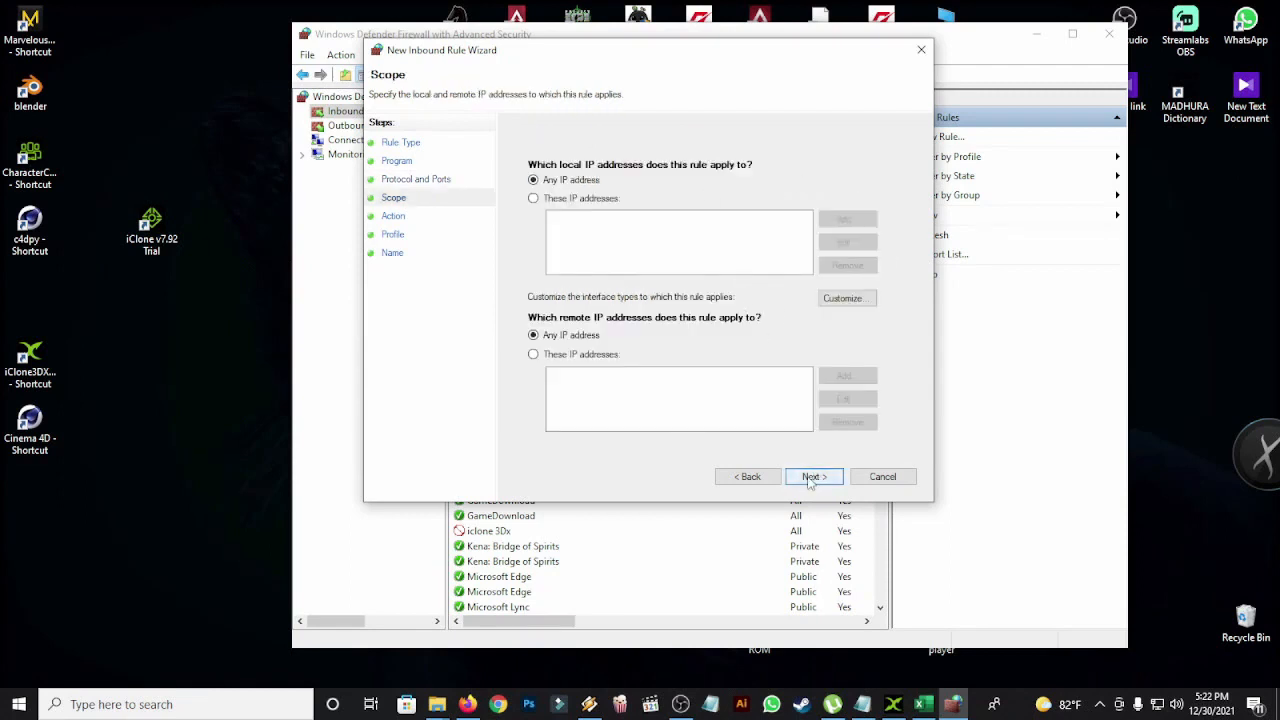
left_click(818, 476)
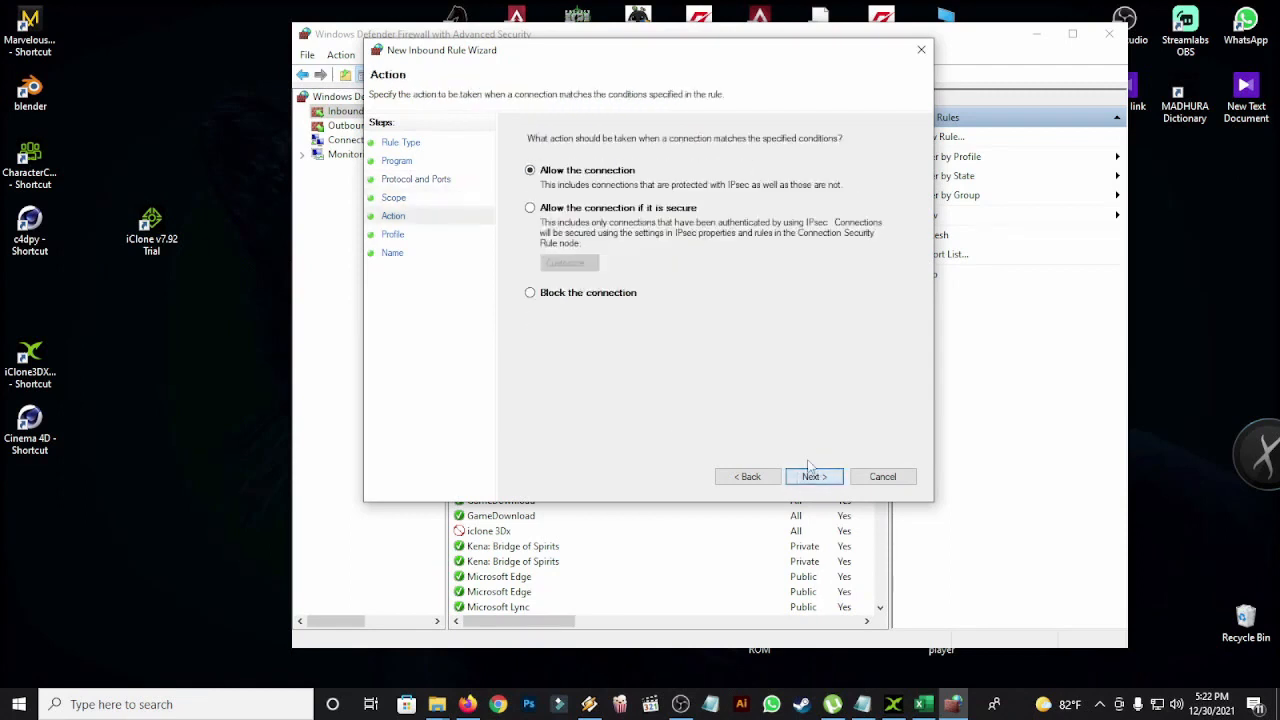
left_click(532, 296)
left_click(828, 480)
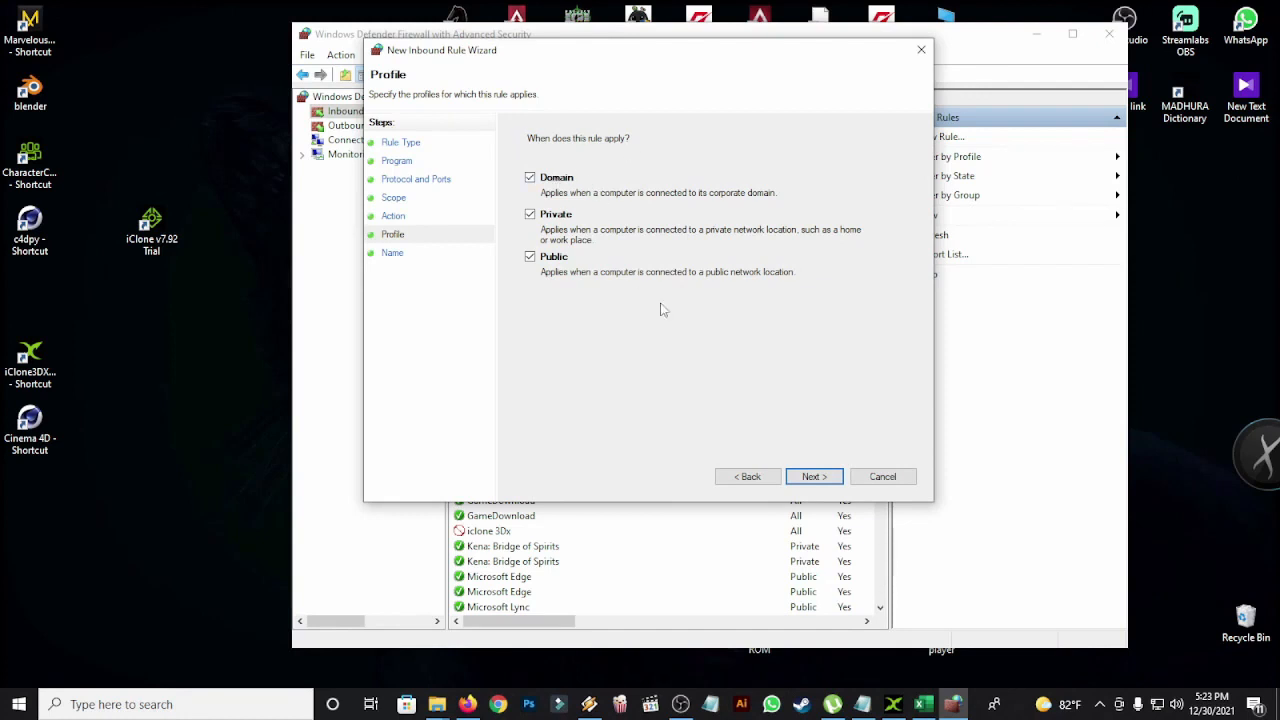
Step: Keep the Domain, Private and Public profiles, and finish the inbound rule with the name iclone v7
left_click(812, 477)
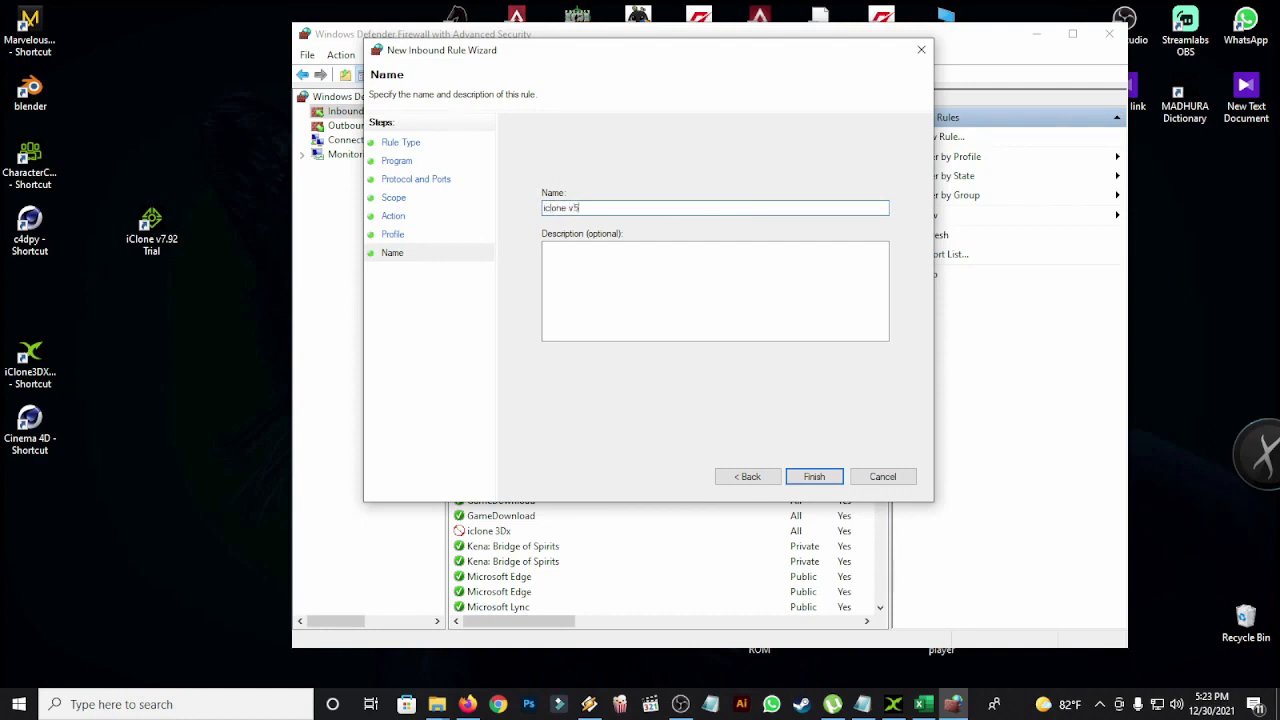
left_click(814, 477)
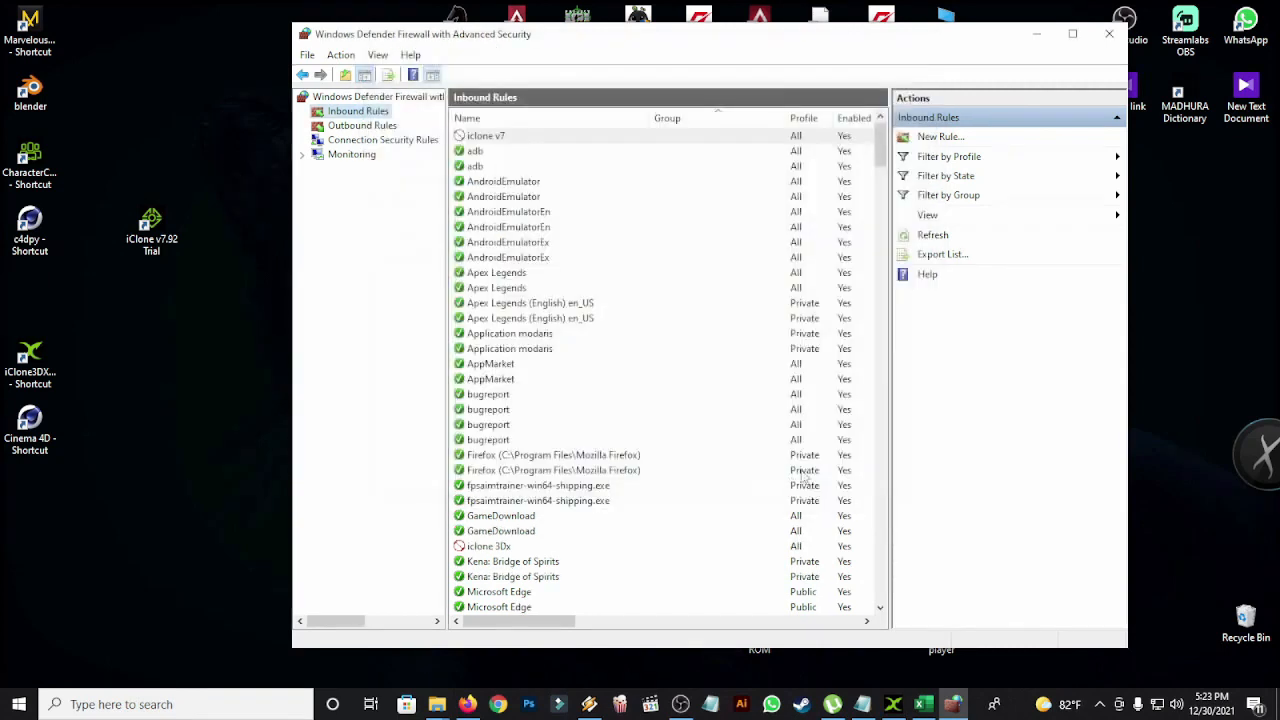
Step: Start a new outbound rule of type Custom and continue to its program settings
left_click(366, 127)
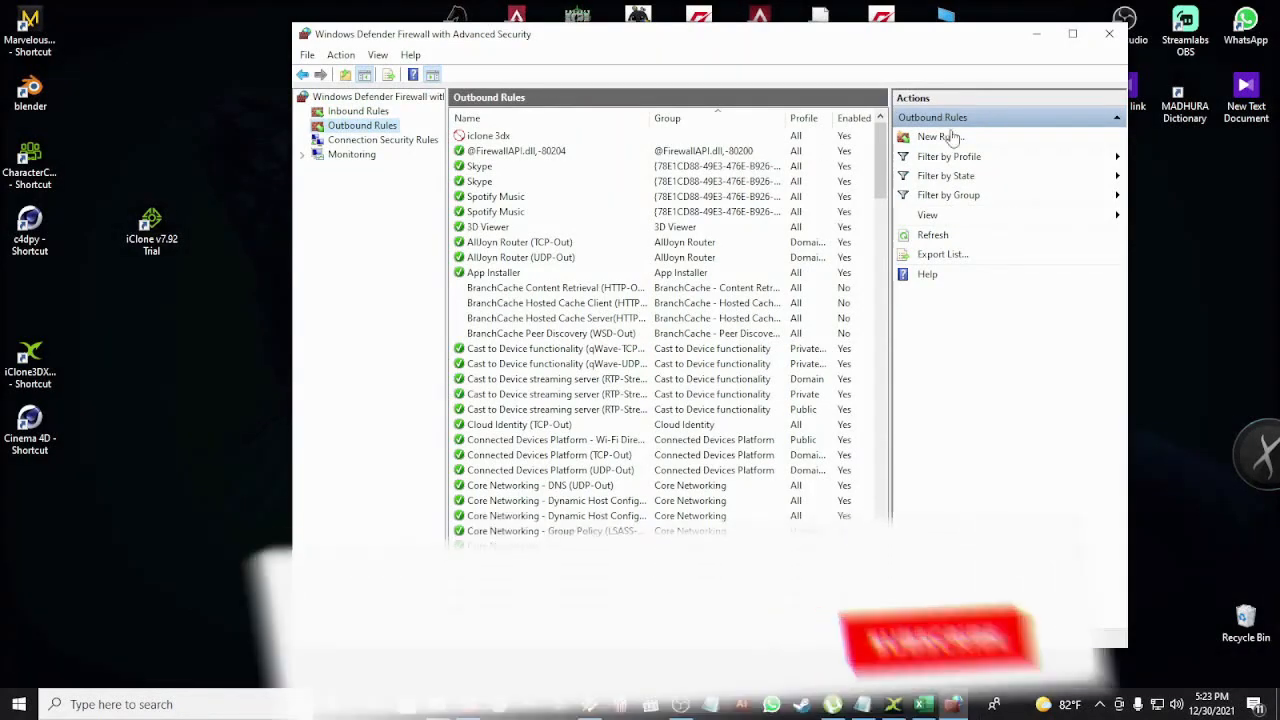
left_click(940, 136)
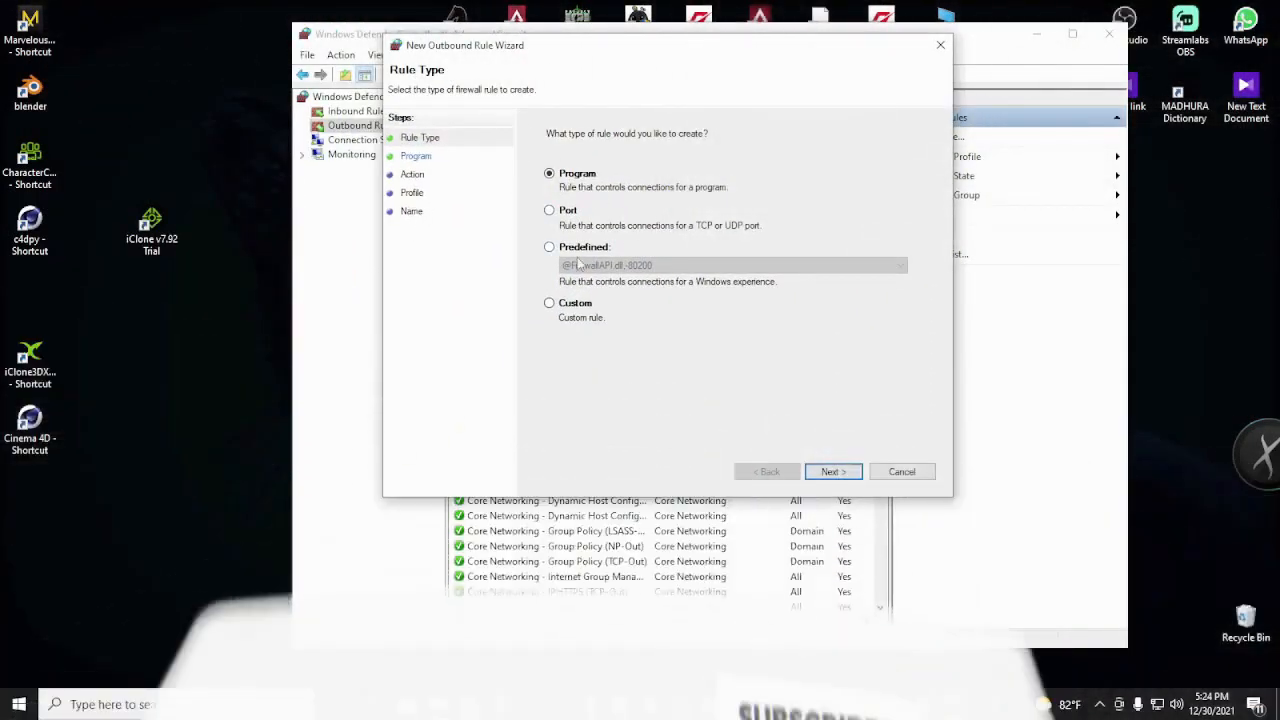
left_click(549, 303)
left_click(836, 472)
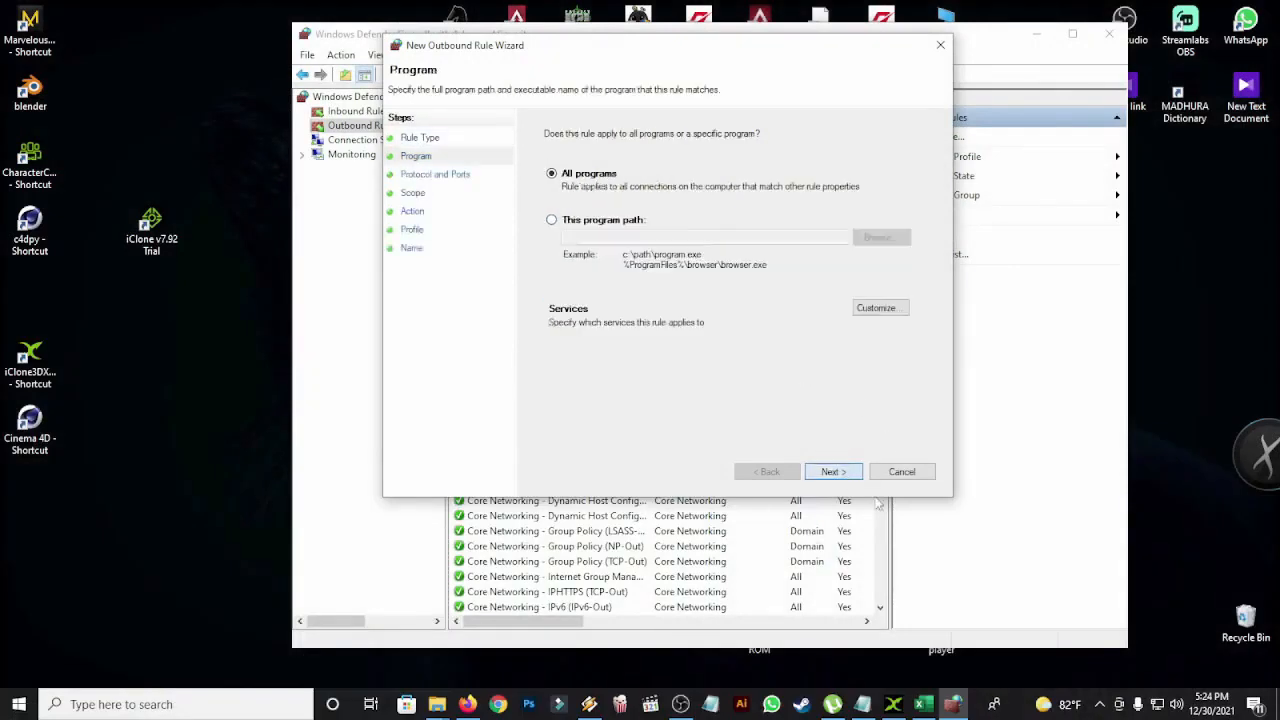
Step: Set the outbound rule to use a specific program path and copy the full path of the open iClone Bin64 folder
left_click(552, 221)
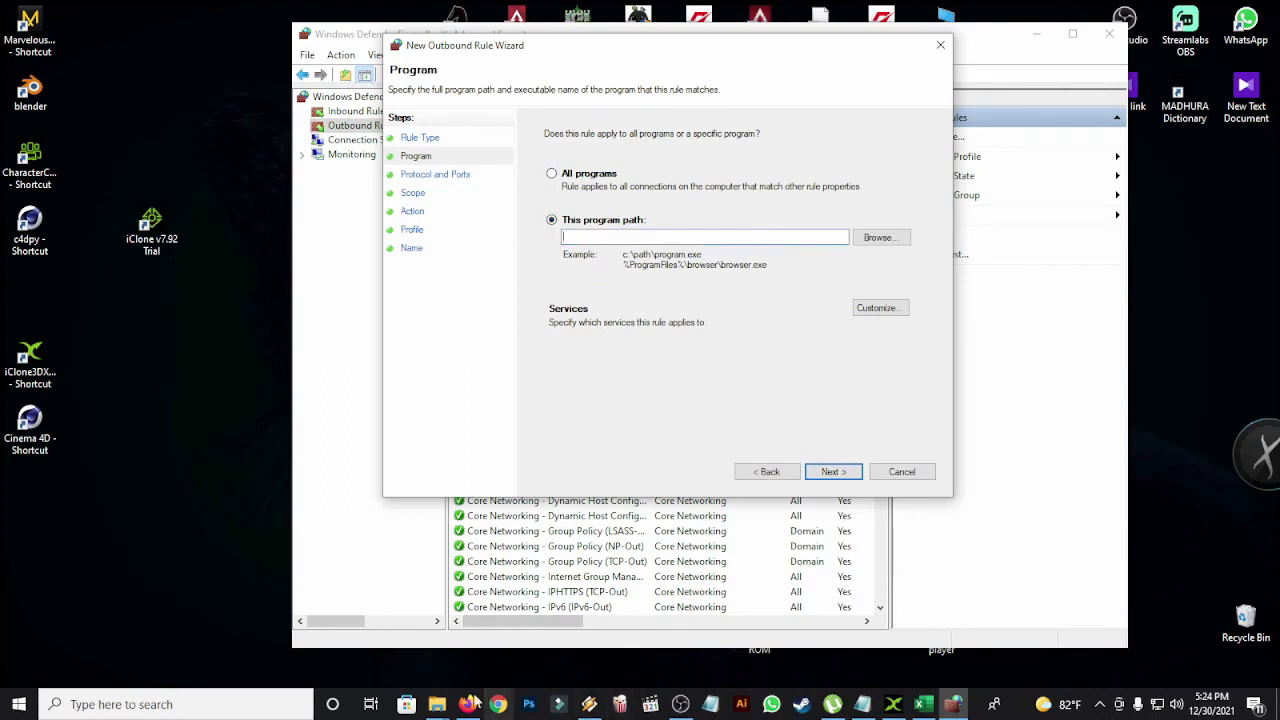
mouse_move(437, 704)
mouse_move(531, 618)
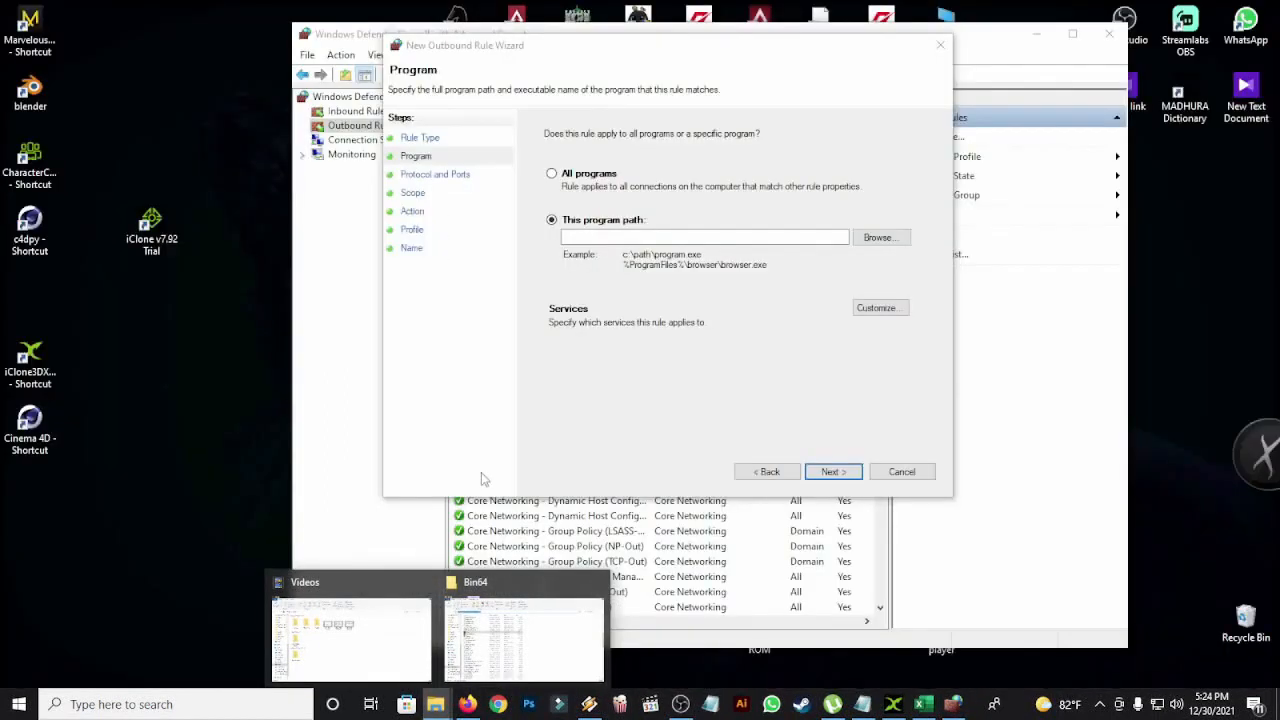
left_click(497, 625)
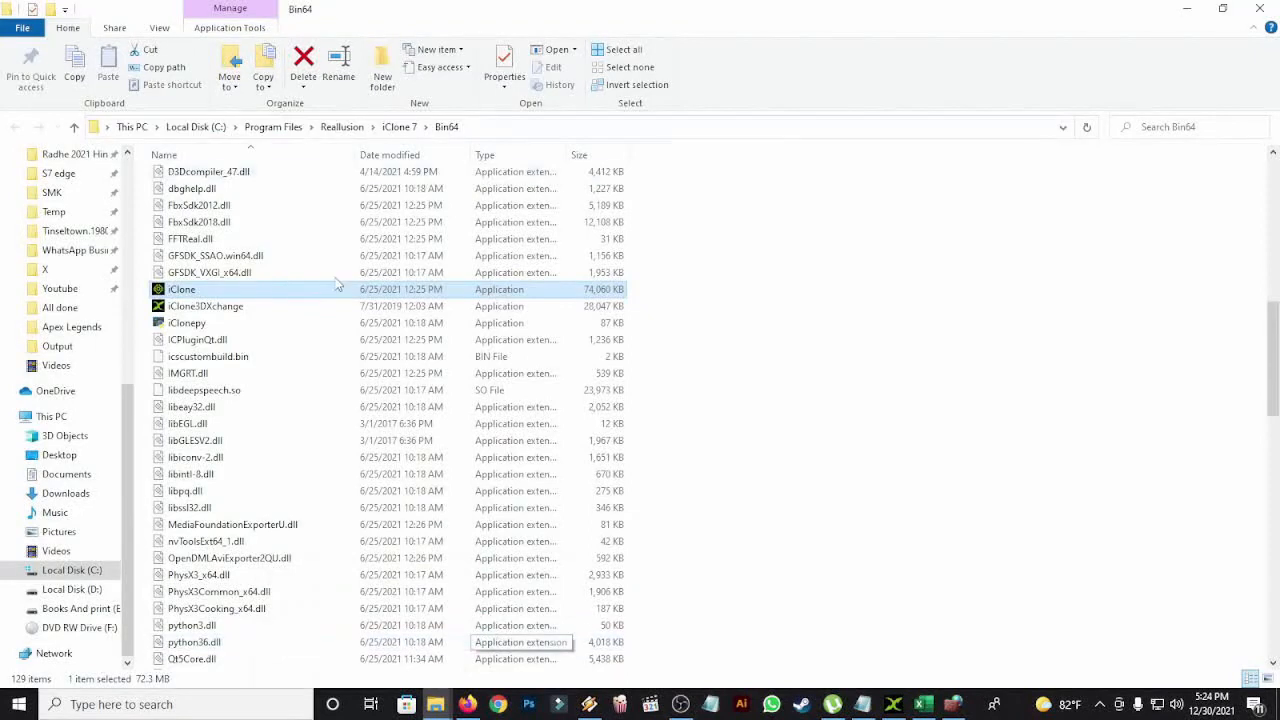
left_click(551, 128)
right_click(316, 133)
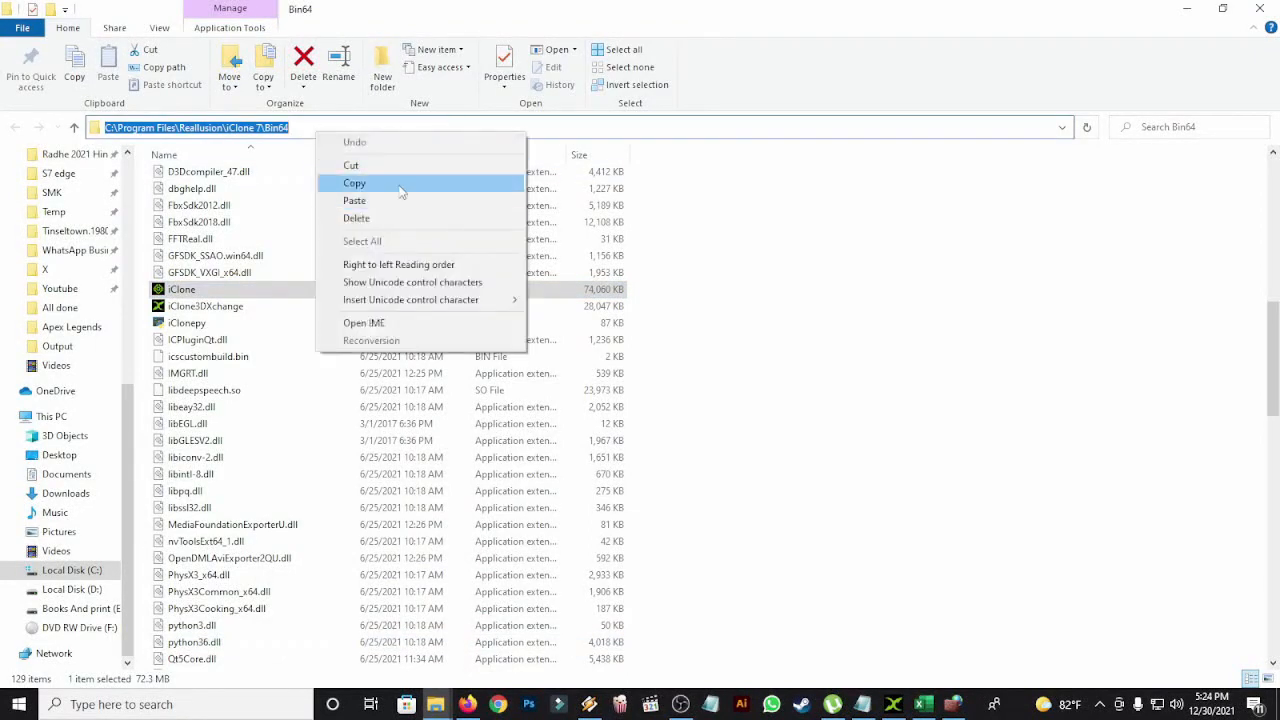
left_click(400, 185)
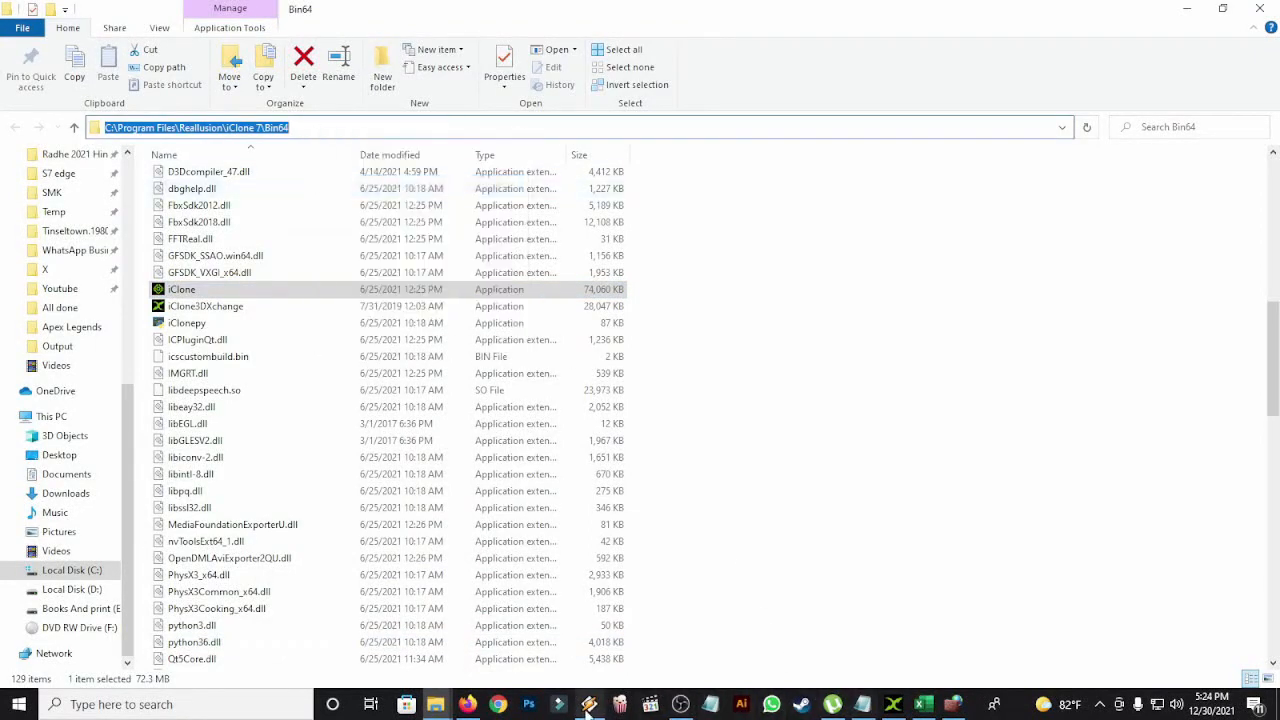
Step: Return to the outbound rule wizard and paste C:\Program Files\Reallusion\iClone 7\Bin64 as the program path
left_click(955, 706)
left_click(638, 220)
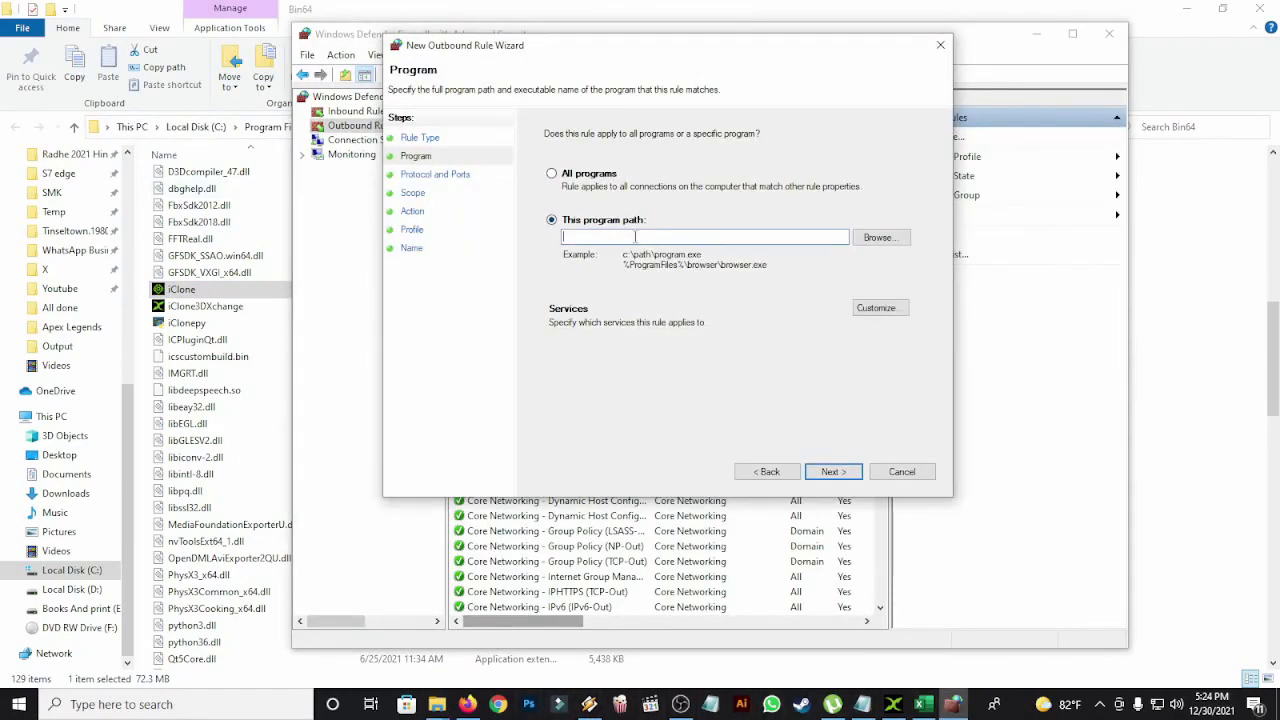
right_click(637, 237)
left_click(686, 307)
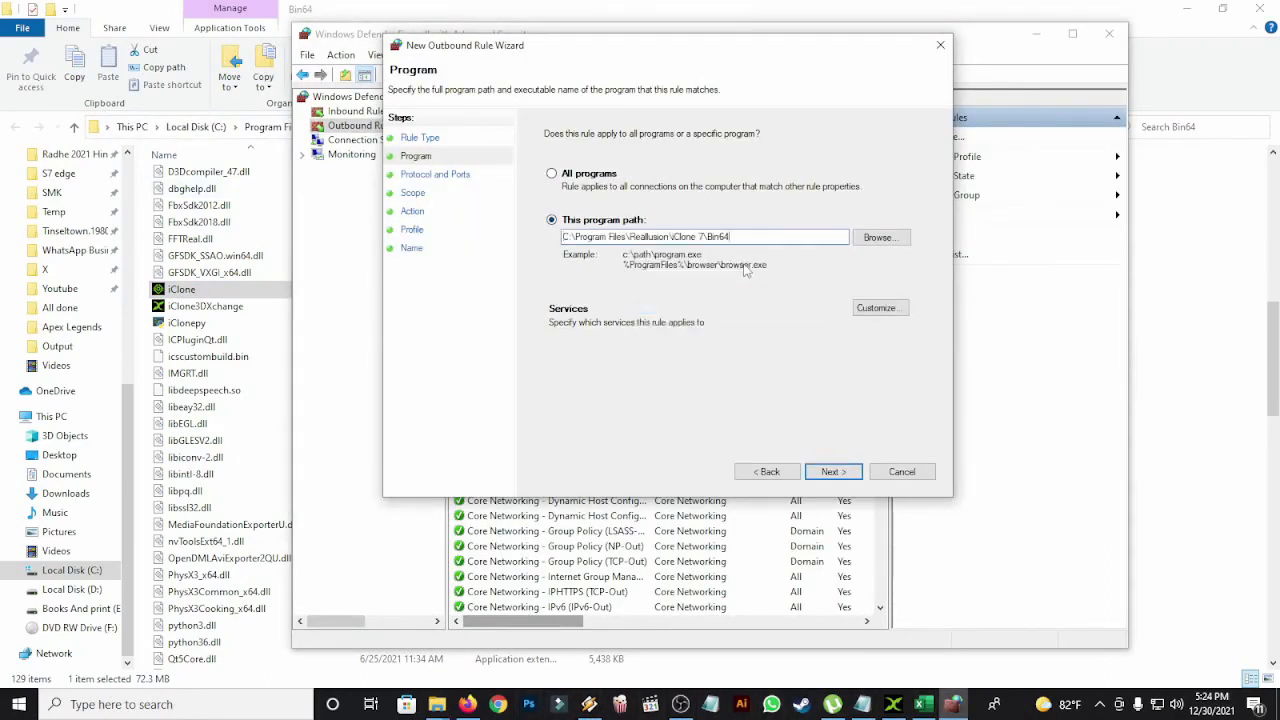
Step: Browse the Bin64 folder for the iClone application, set it as the outbound rule's program and continue to the protocol settings
left_click(880, 238)
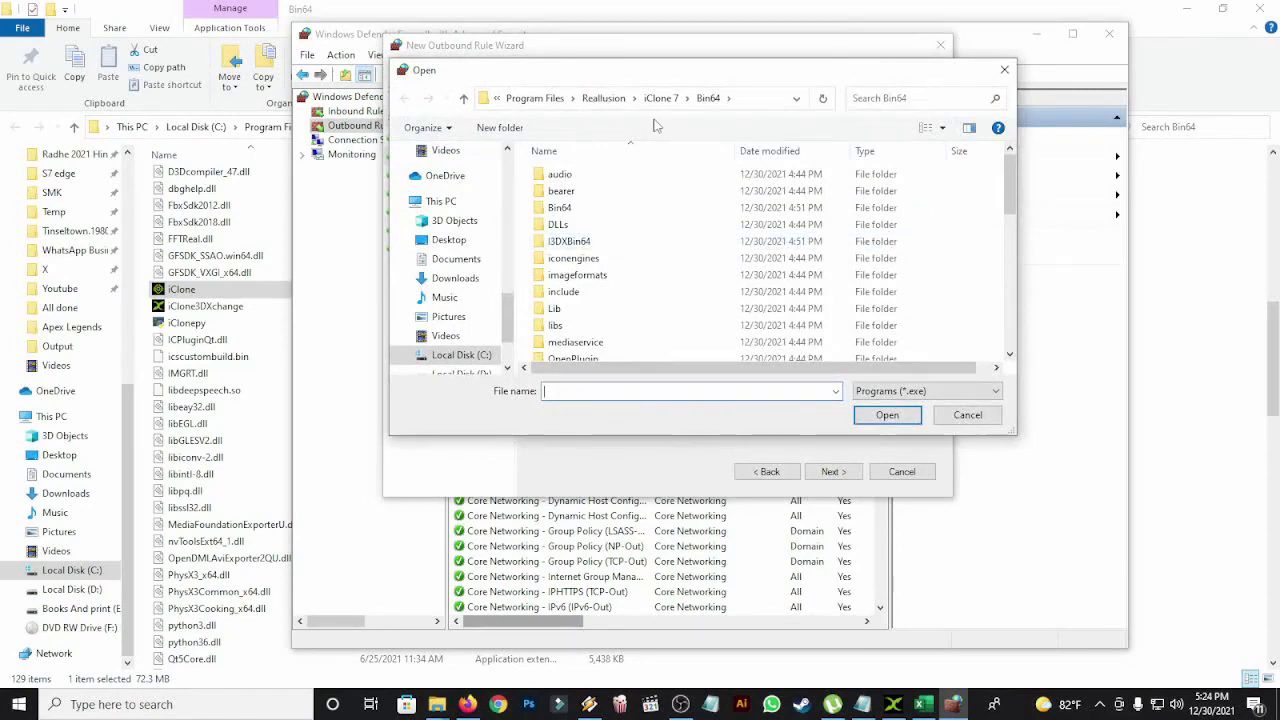
left_click_drag(757, 77, 637, 101)
scroll(571, 320, "down", 5)
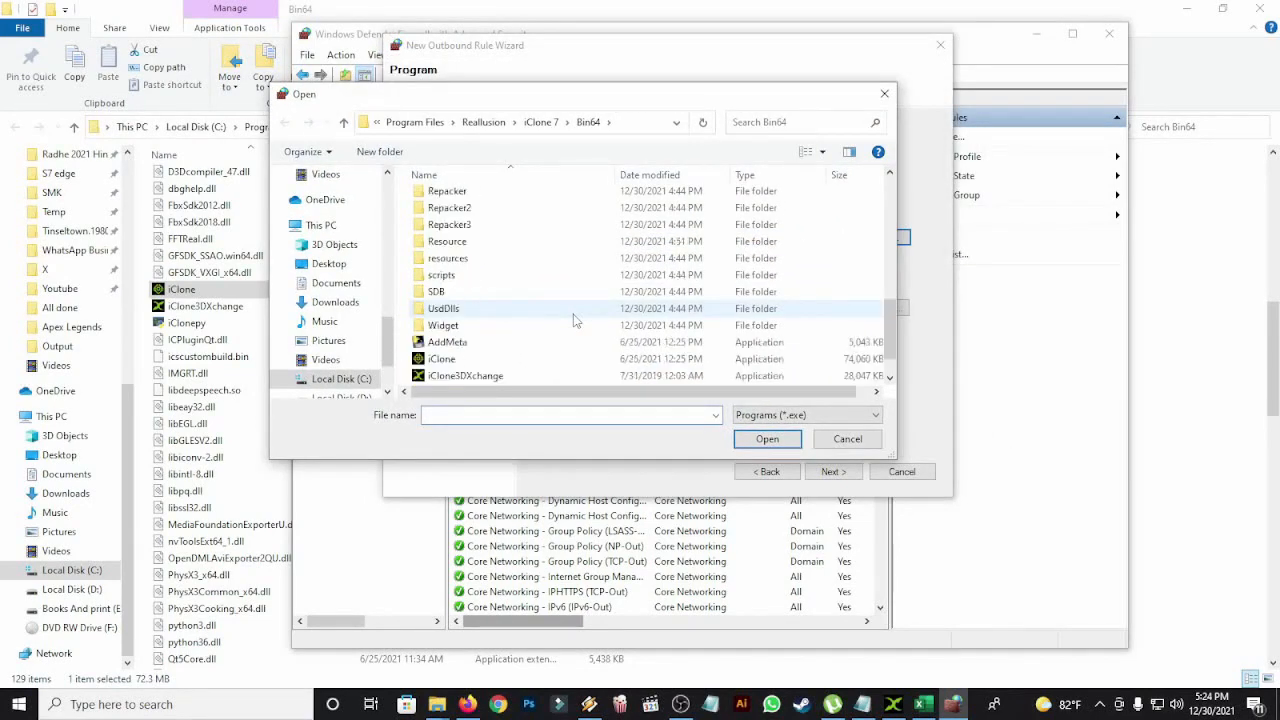
scroll(575, 320, "down", 1)
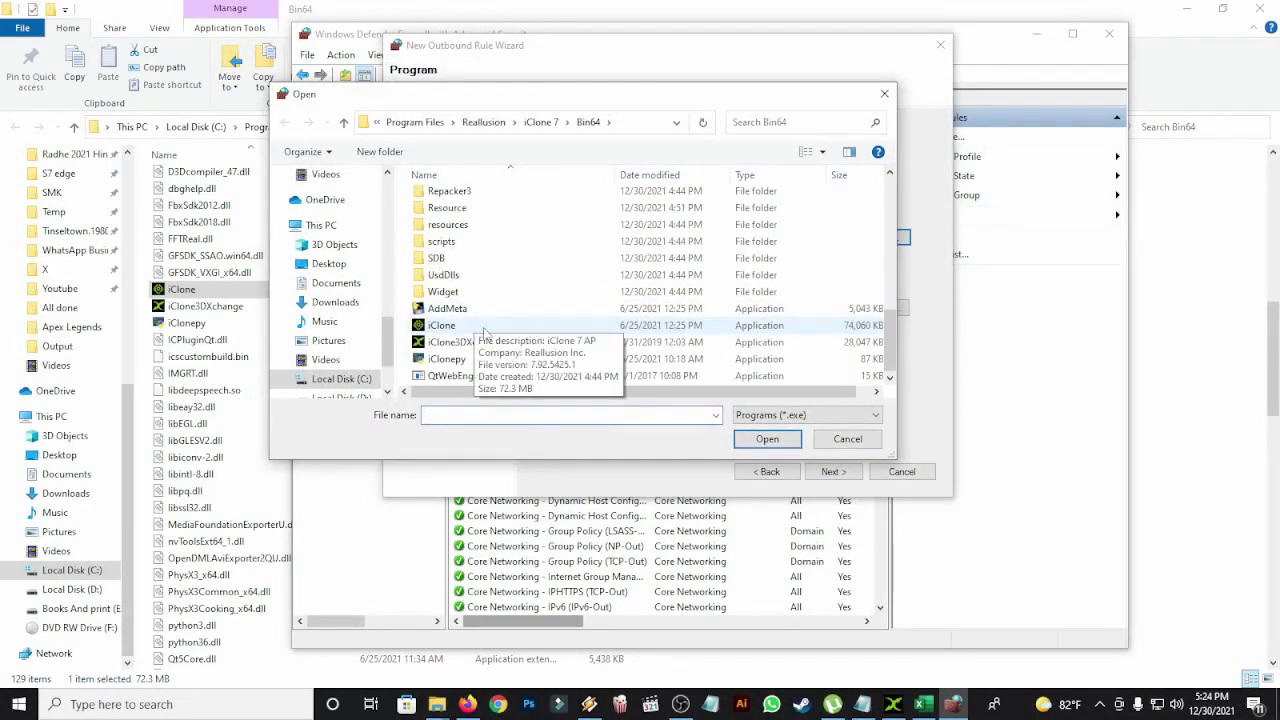
left_click(538, 333)
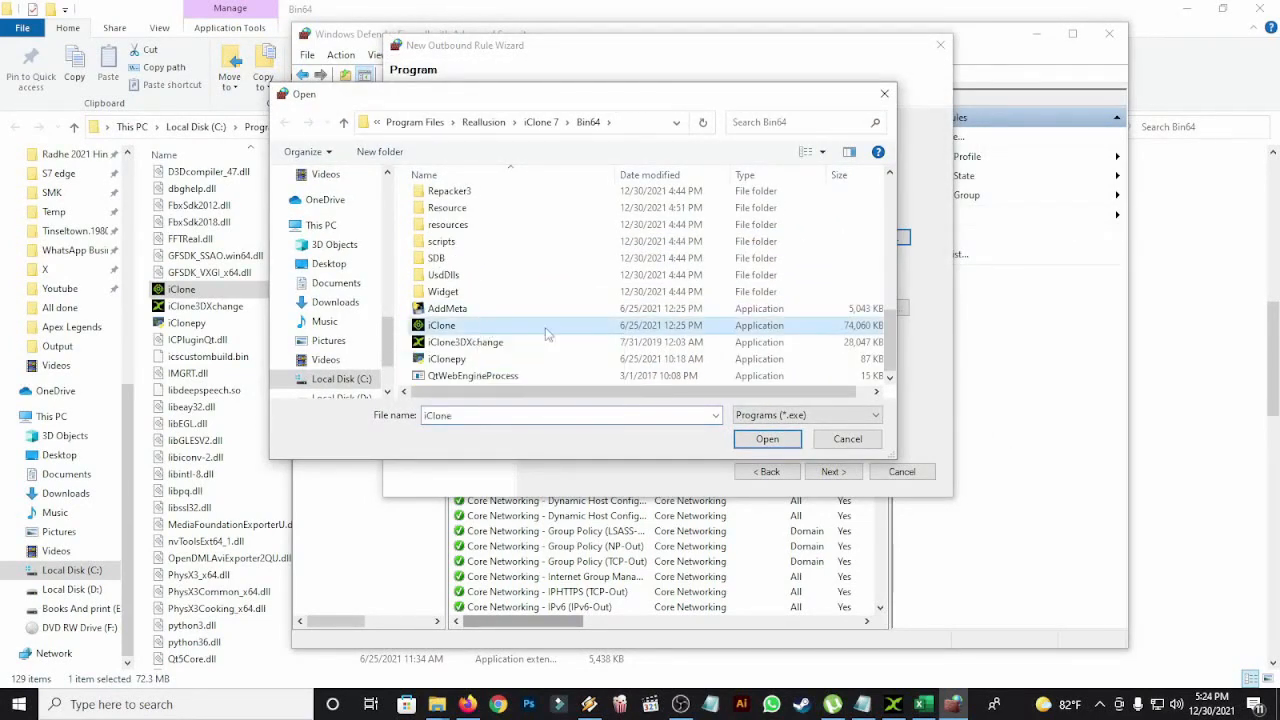
left_click(795, 440)
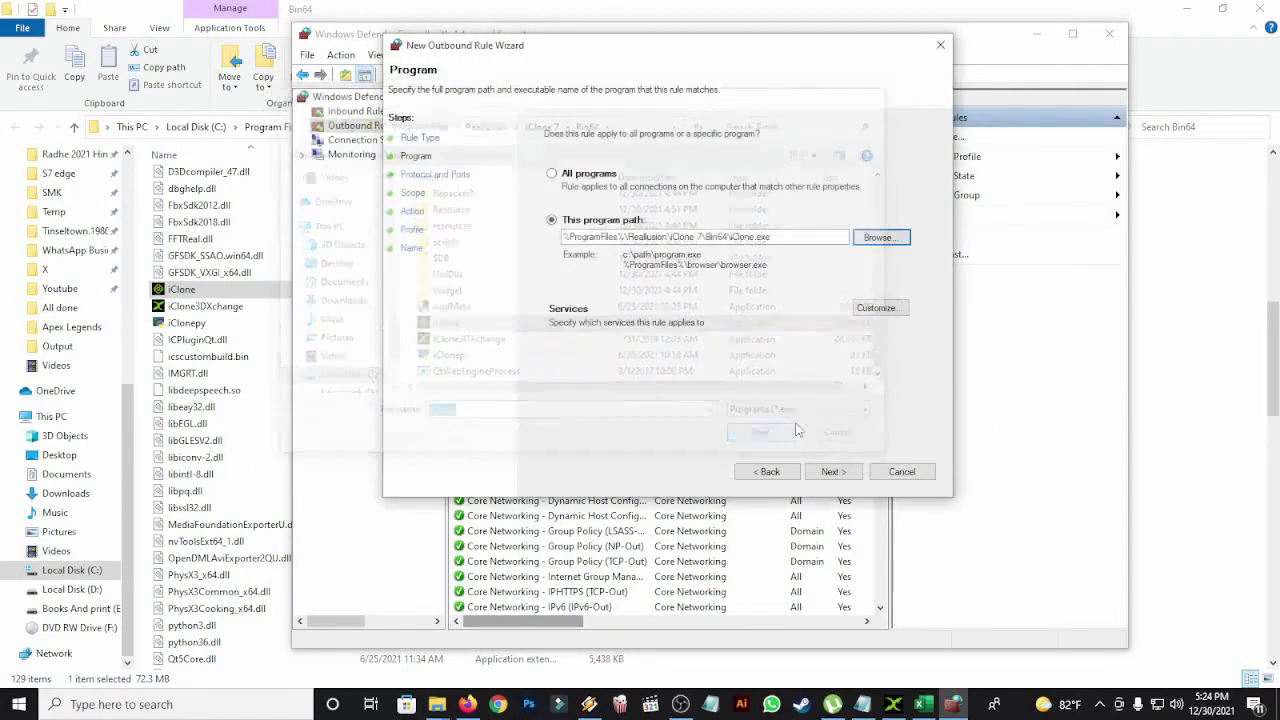
left_click(833, 472)
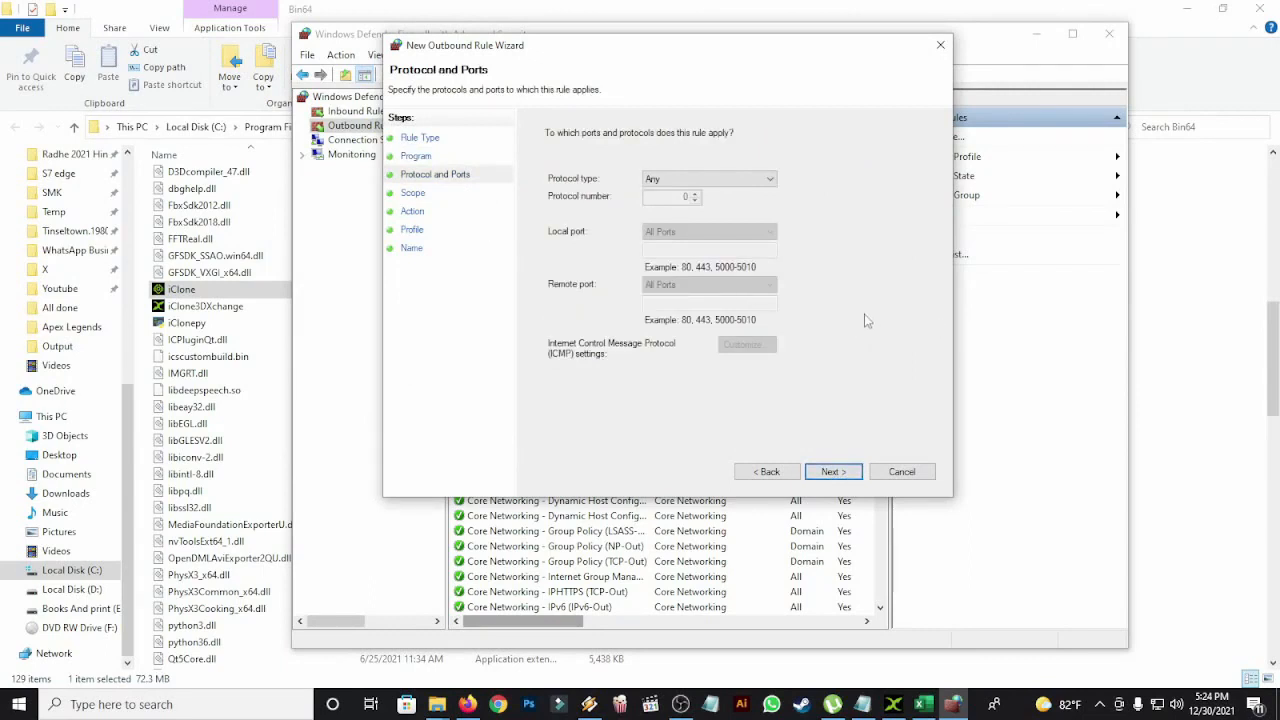
Step: Keep the outbound rule's default protocol, scope and profiles with Block the connection as its action, and continue to naming the rule
left_click(846, 474)
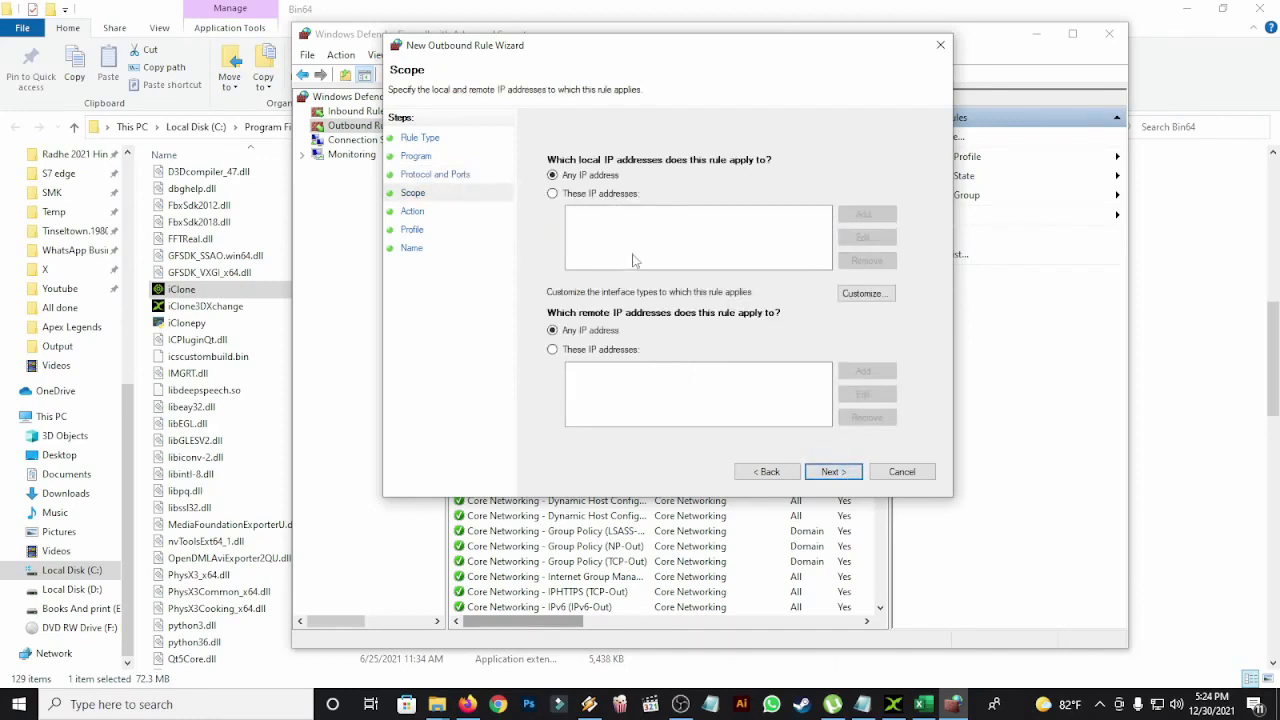
left_click(846, 474)
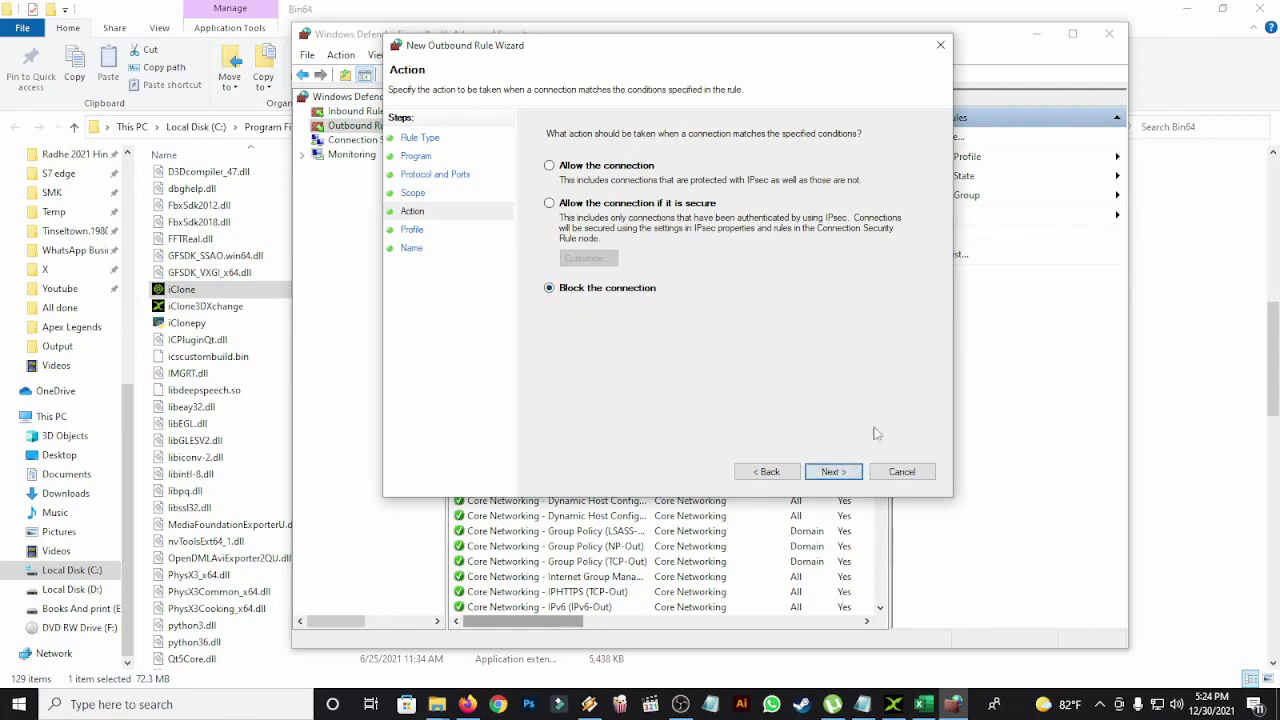
left_click(833, 471)
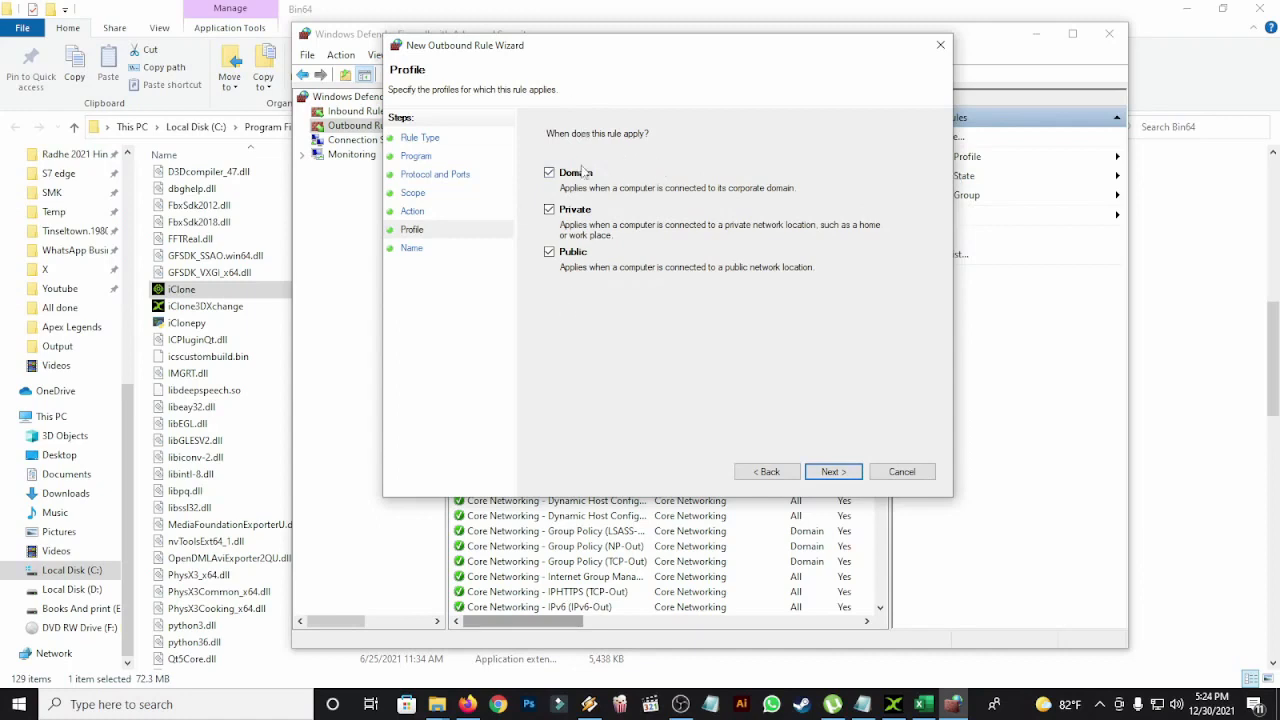
left_click(846, 472)
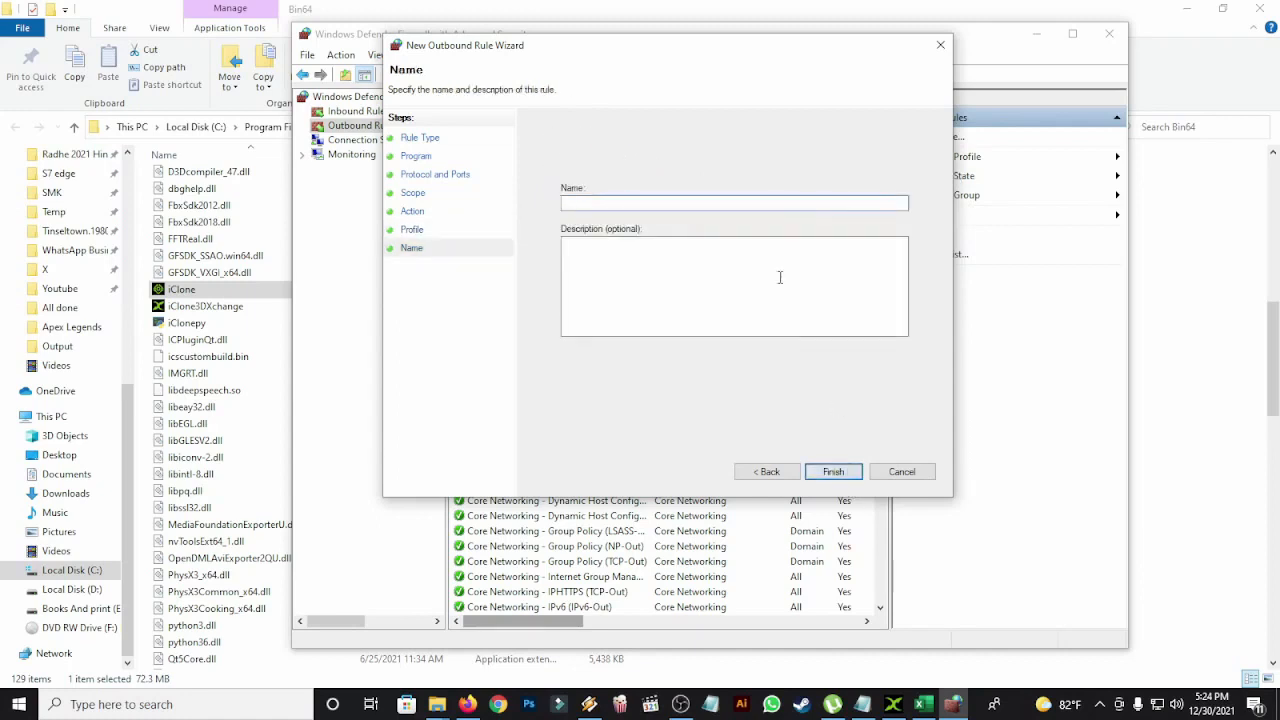
Step: Copy the file name of the iClone application in the Bin64 folder
left_click(268, 295)
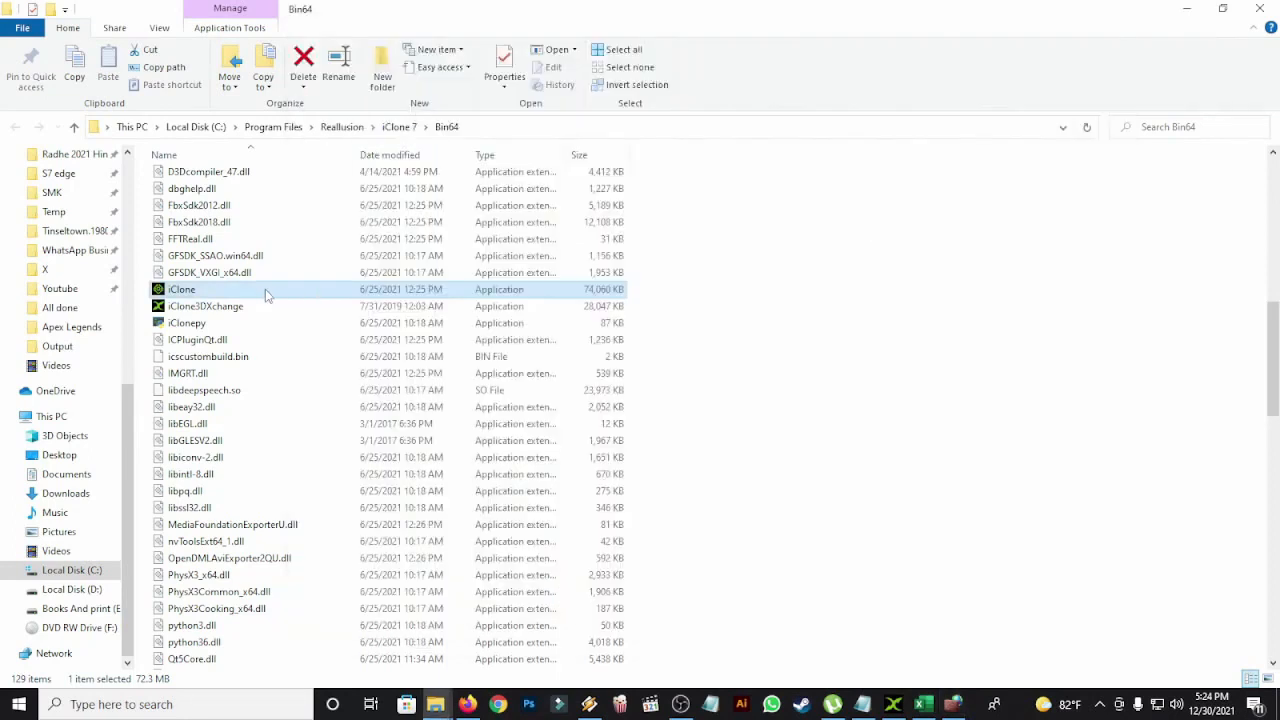
right_click(268, 295)
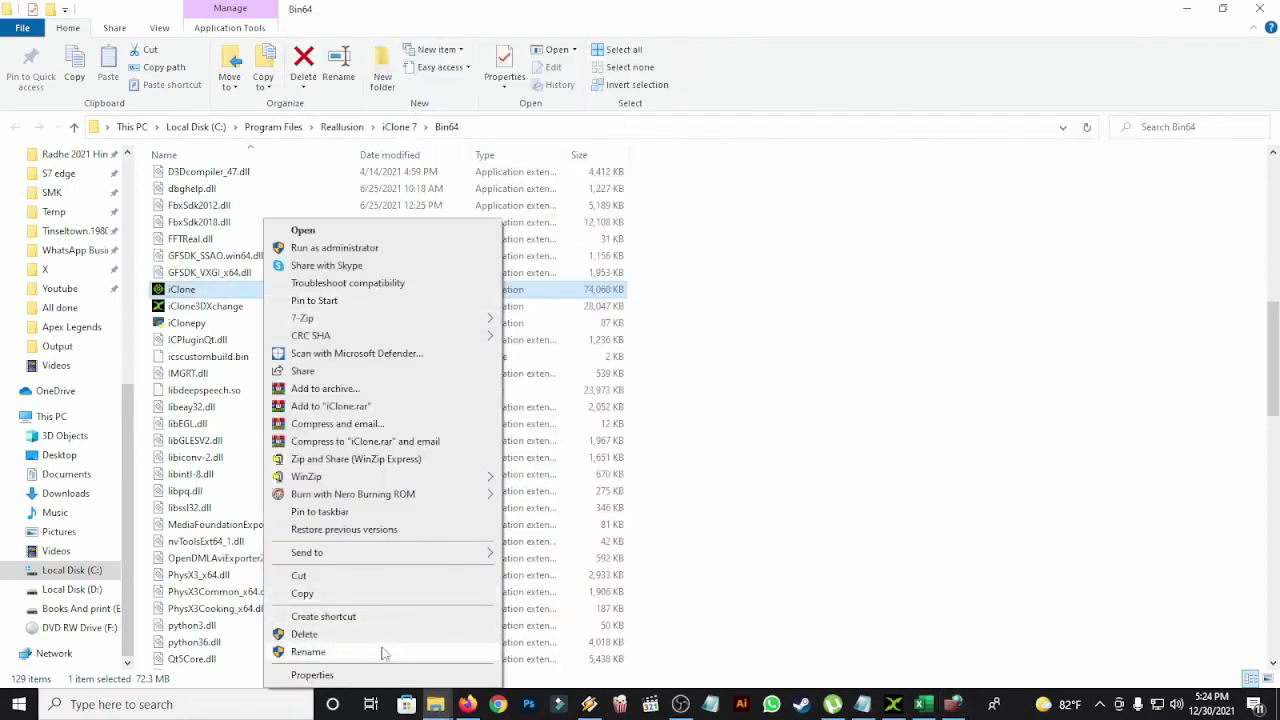
left_click(381, 652)
right_click(190, 289)
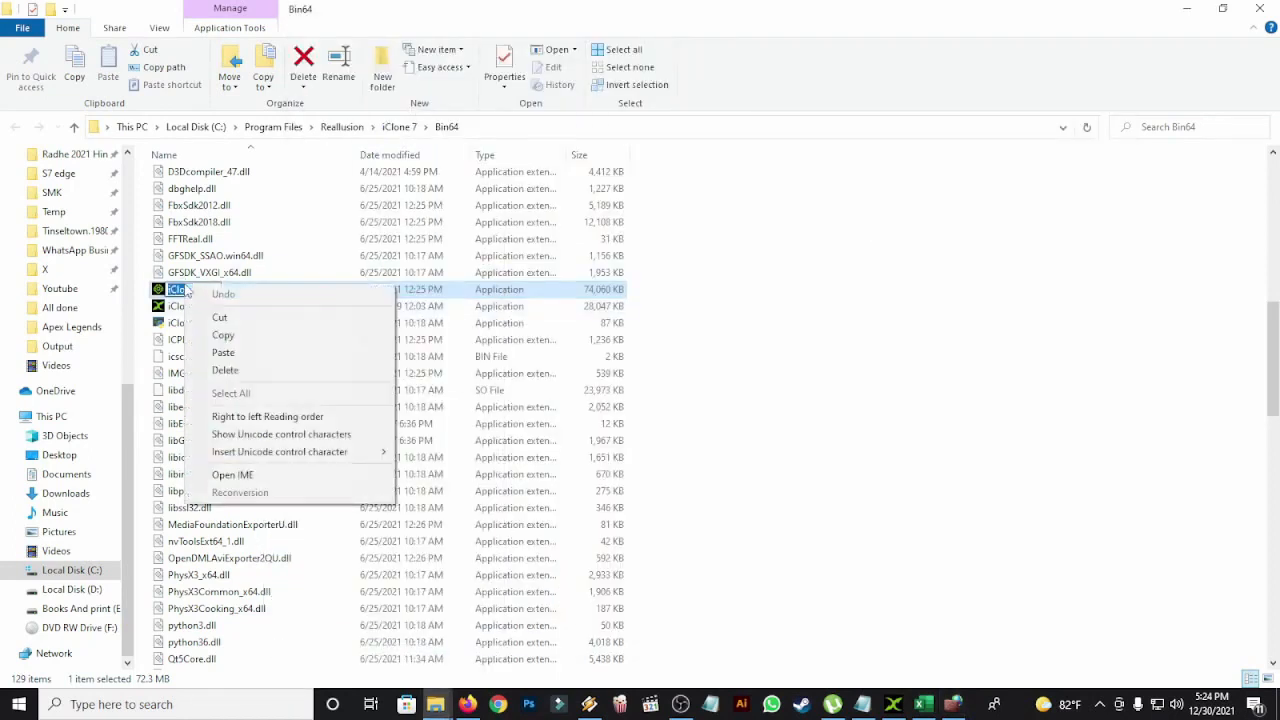
left_click(266, 336)
Step: Paste iClone as the outbound rule's name and finish the rule
left_click(952, 704)
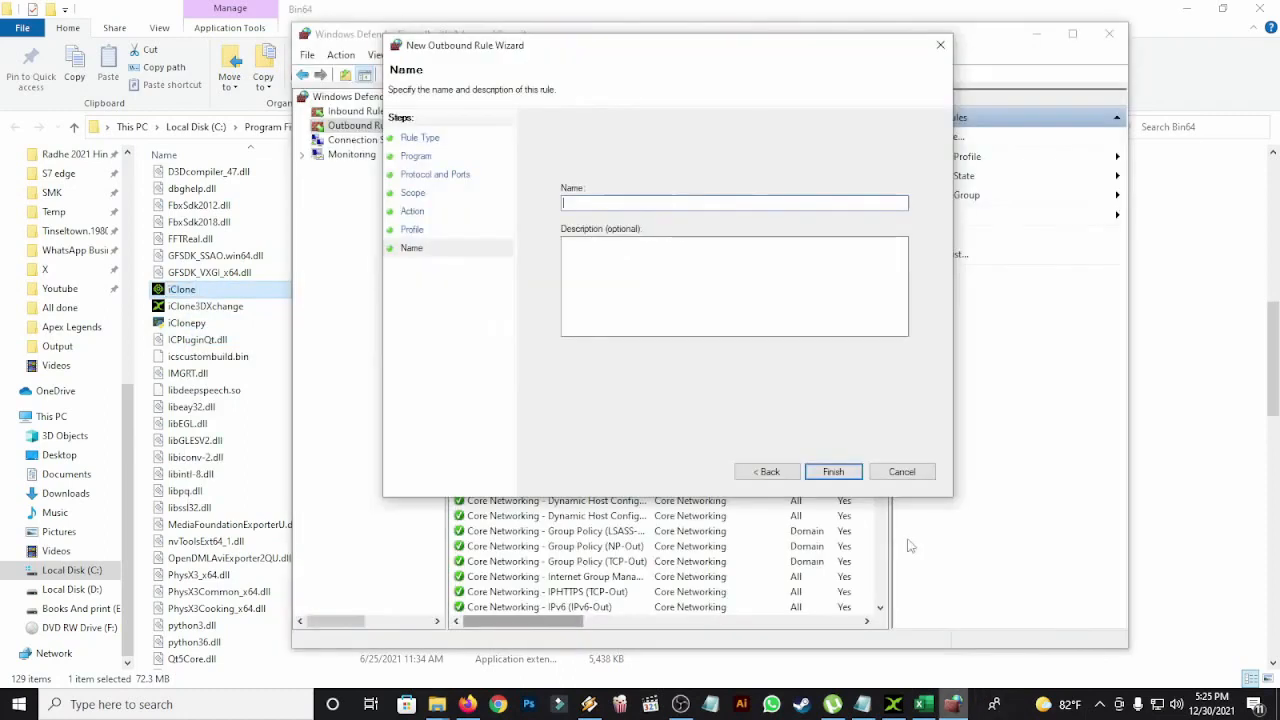
right_click(730, 205)
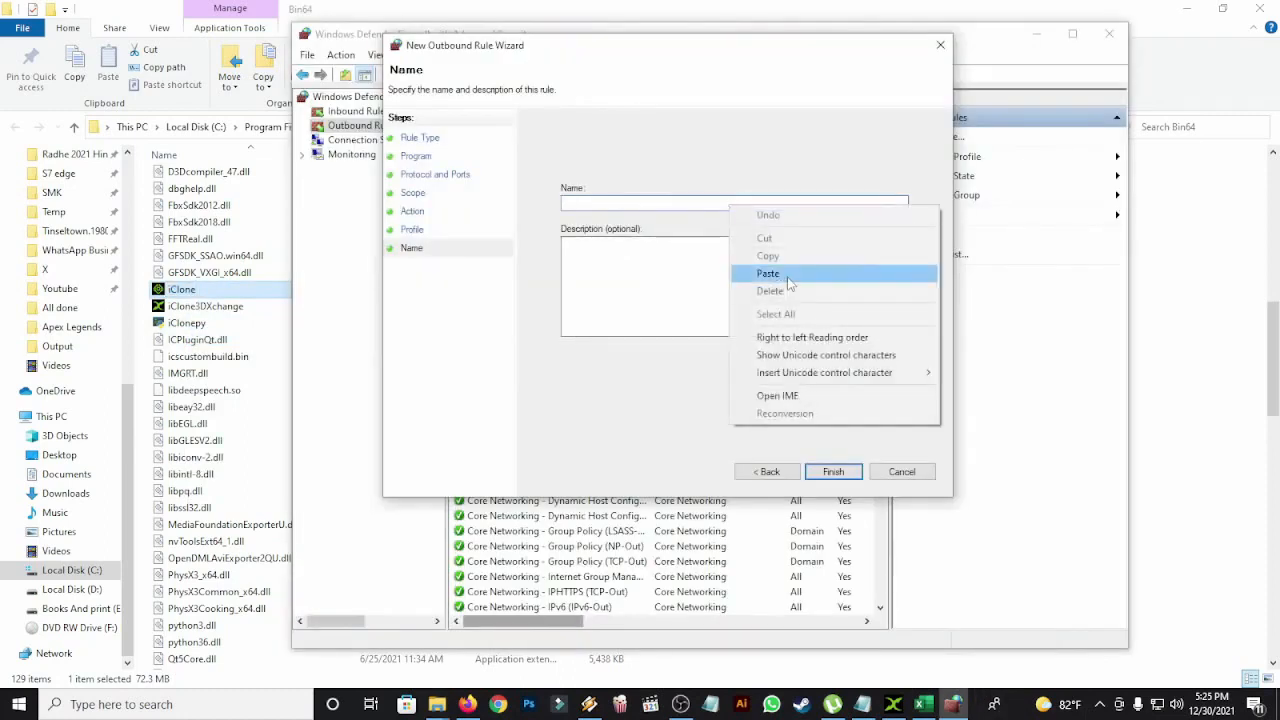
left_click(768, 273)
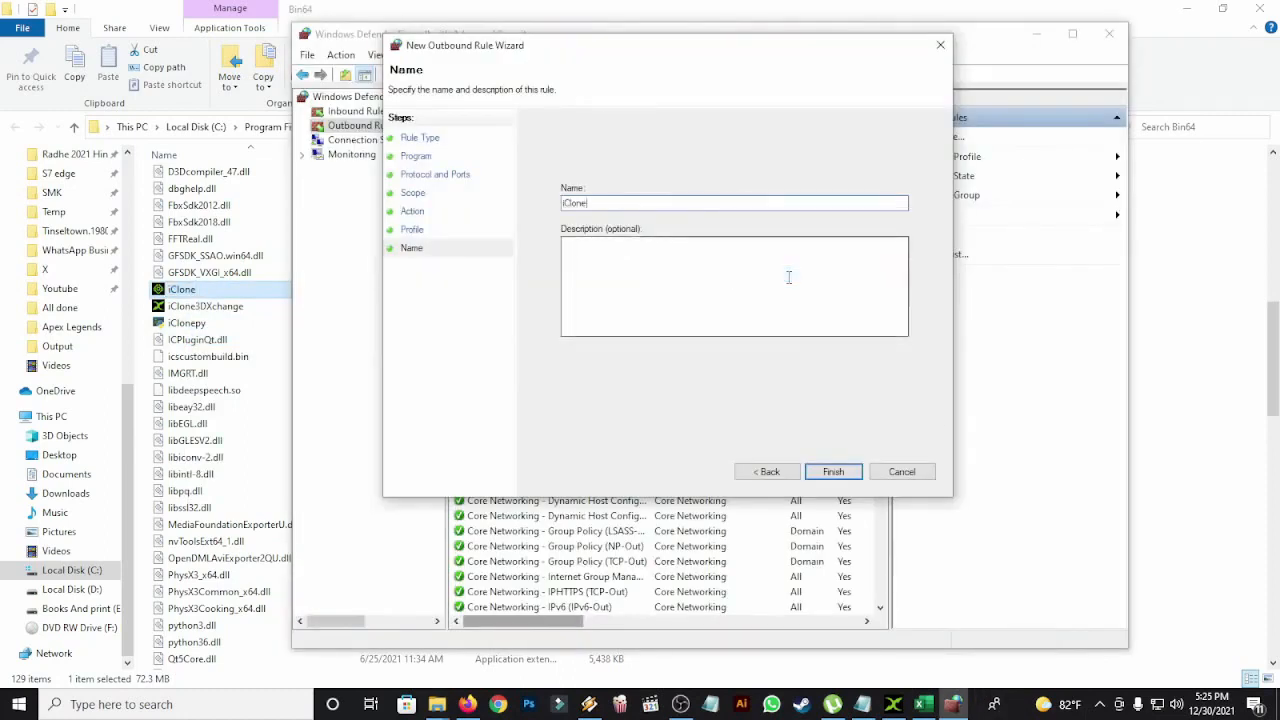
left_click(835, 472)
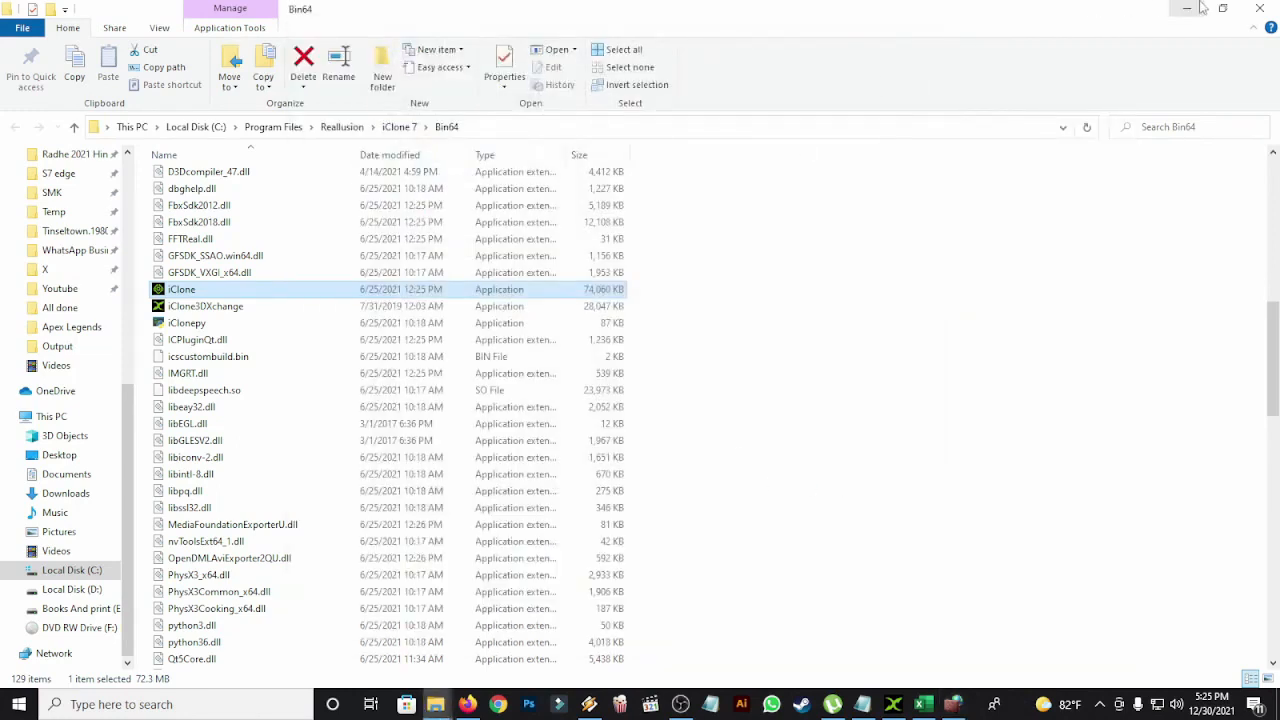
Step: Examine the iClone and iclone 3dx entries in the outbound rules list, including their Action column
left_click(953, 704)
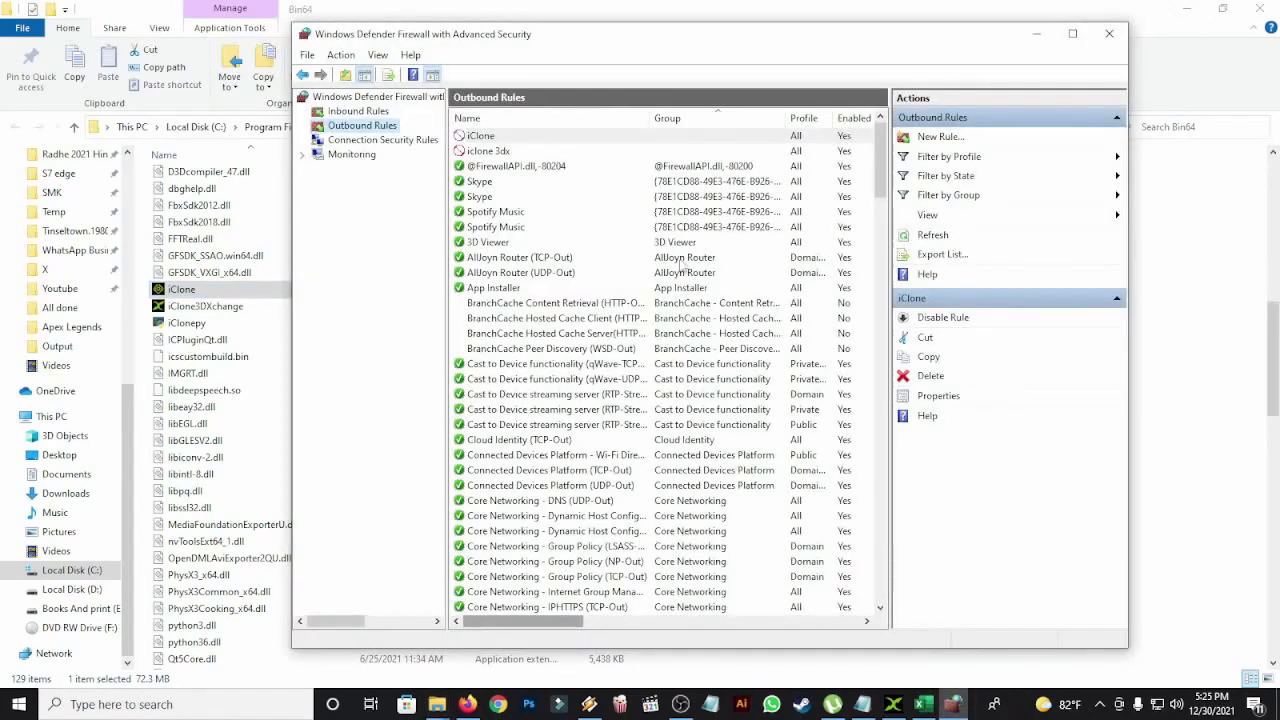
left_click(487, 152)
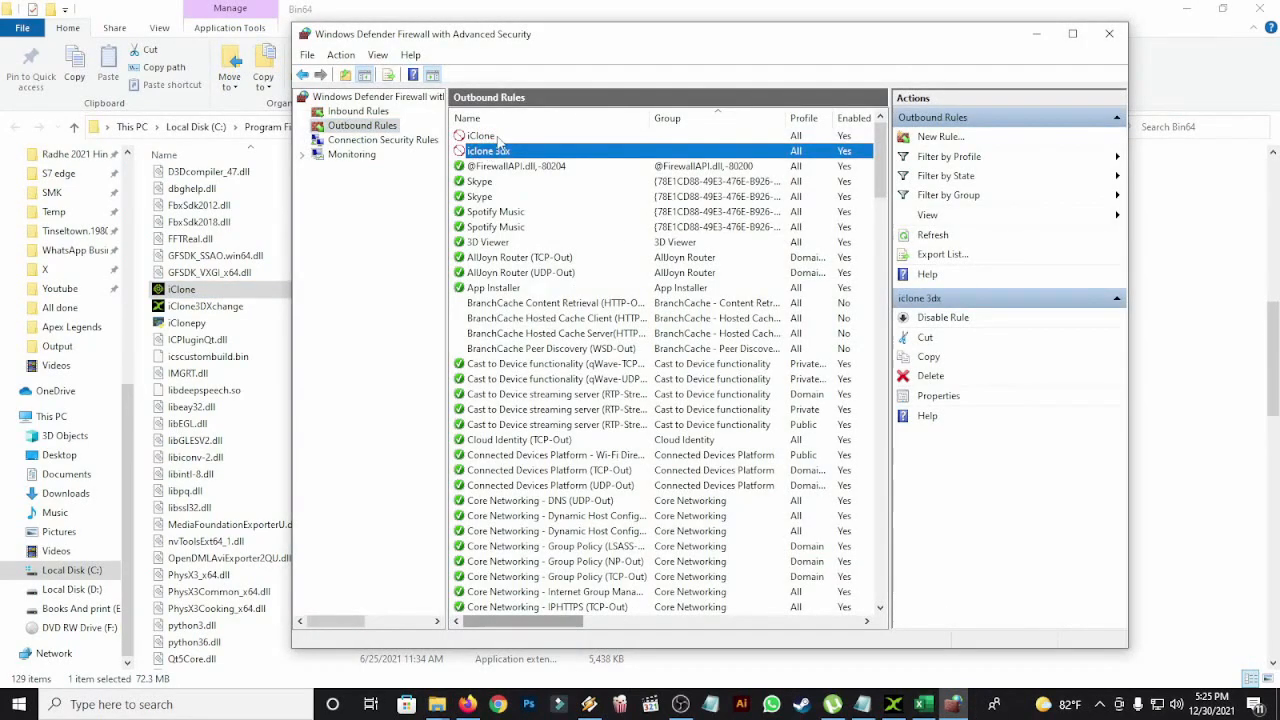
left_click(626, 135)
left_click(510, 152)
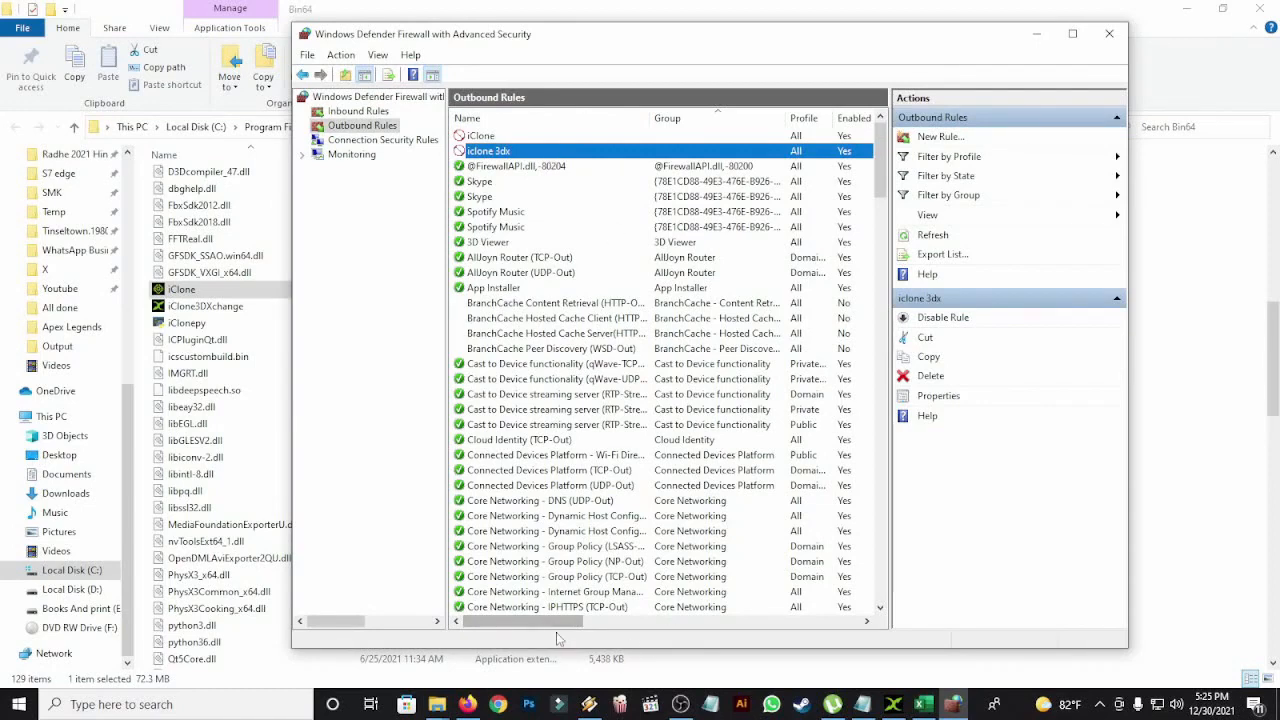
left_click_drag(558, 621, 642, 620)
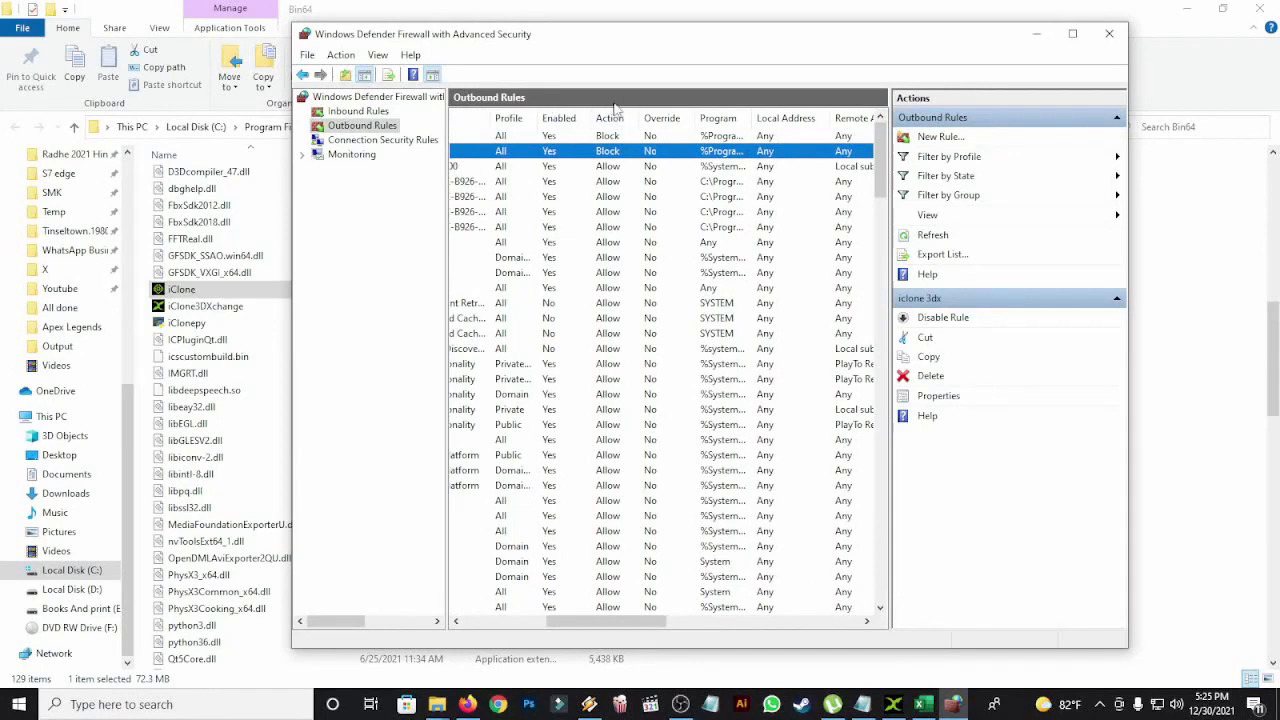
left_click_drag(592, 626, 366, 580)
Step: Close the firewall window, minimize the Bin64 folder and launch iClone v7.92 Trial from the desktop
left_click(1109, 33)
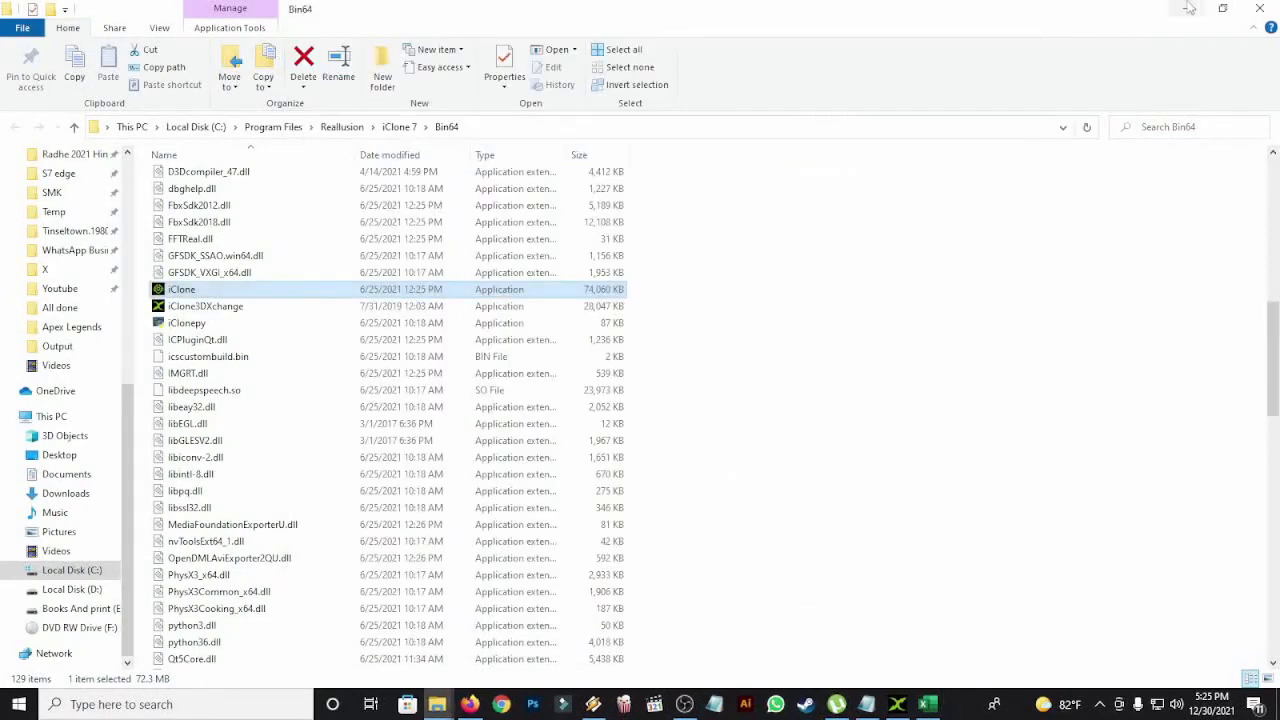
left_click(1190, 8)
double_click(170, 210)
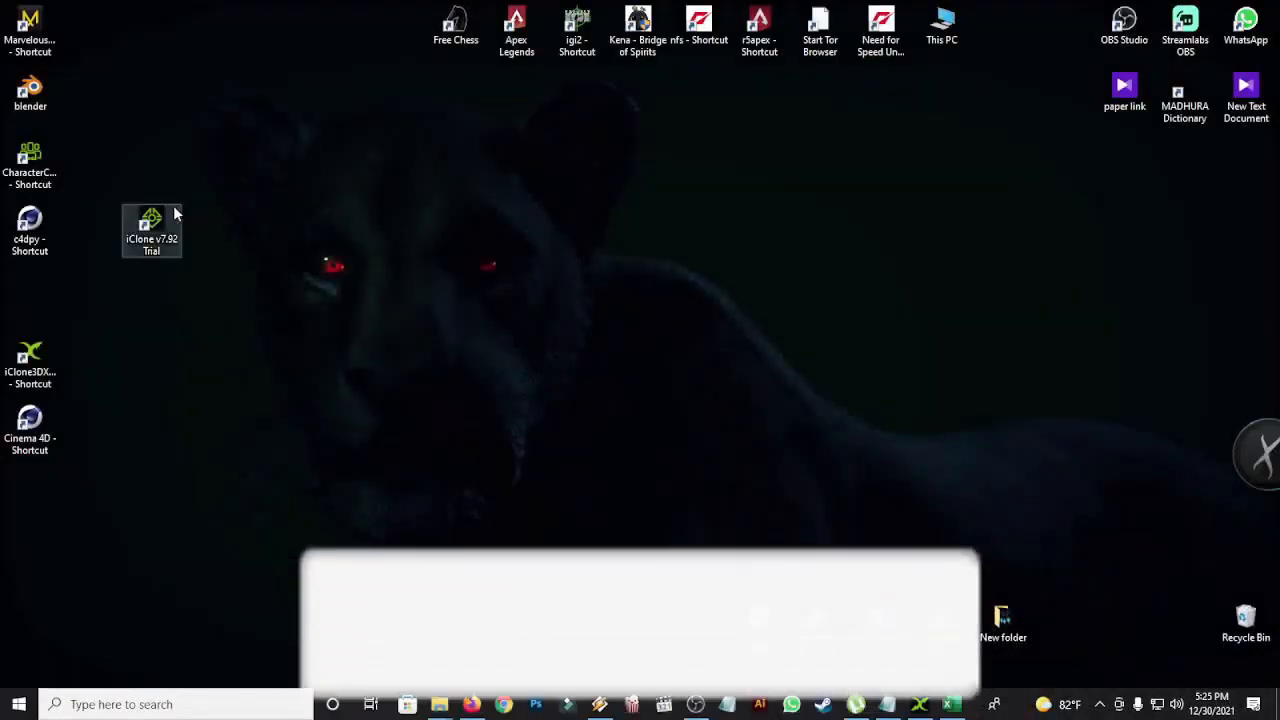